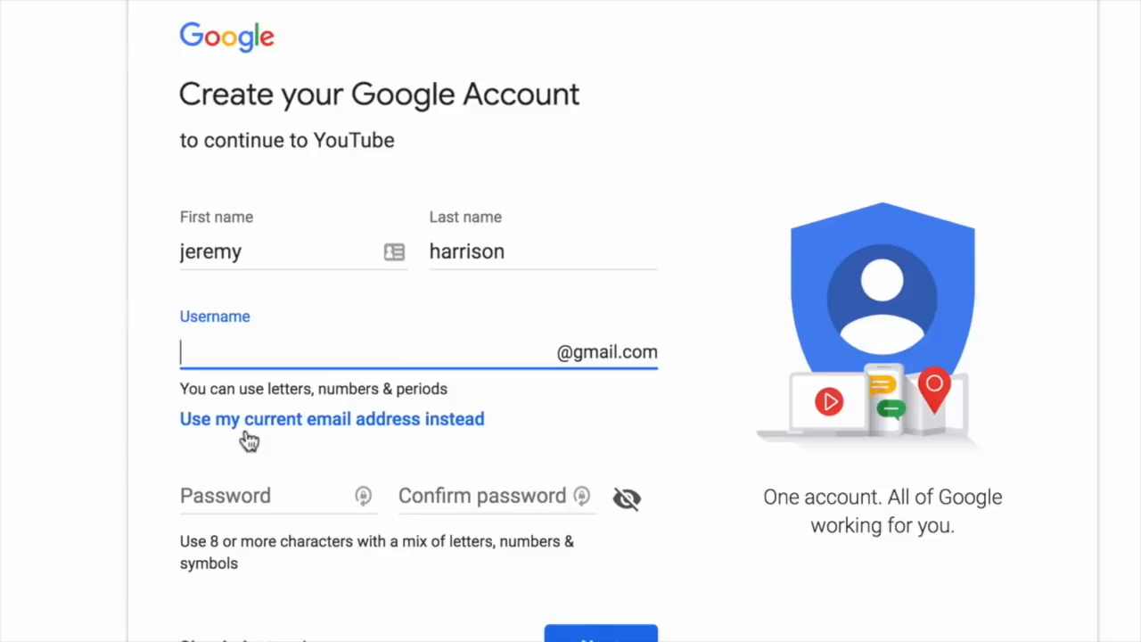
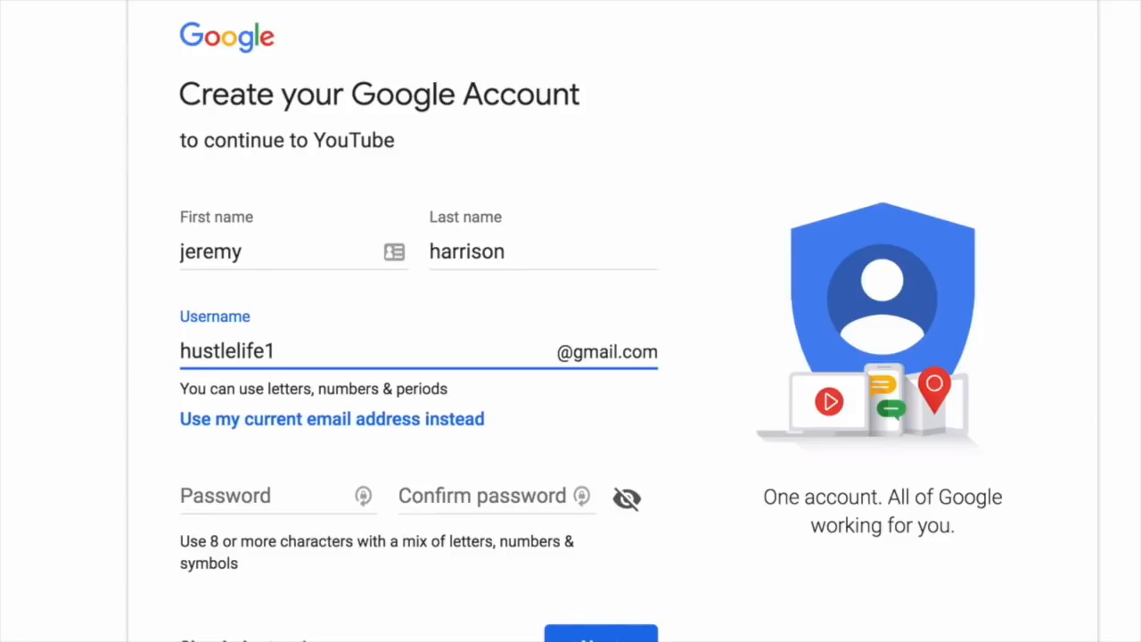
Enter the account username and a matching password, submit, then add extra digits to the taken username.
{"action": "key", "text": "Tab"}
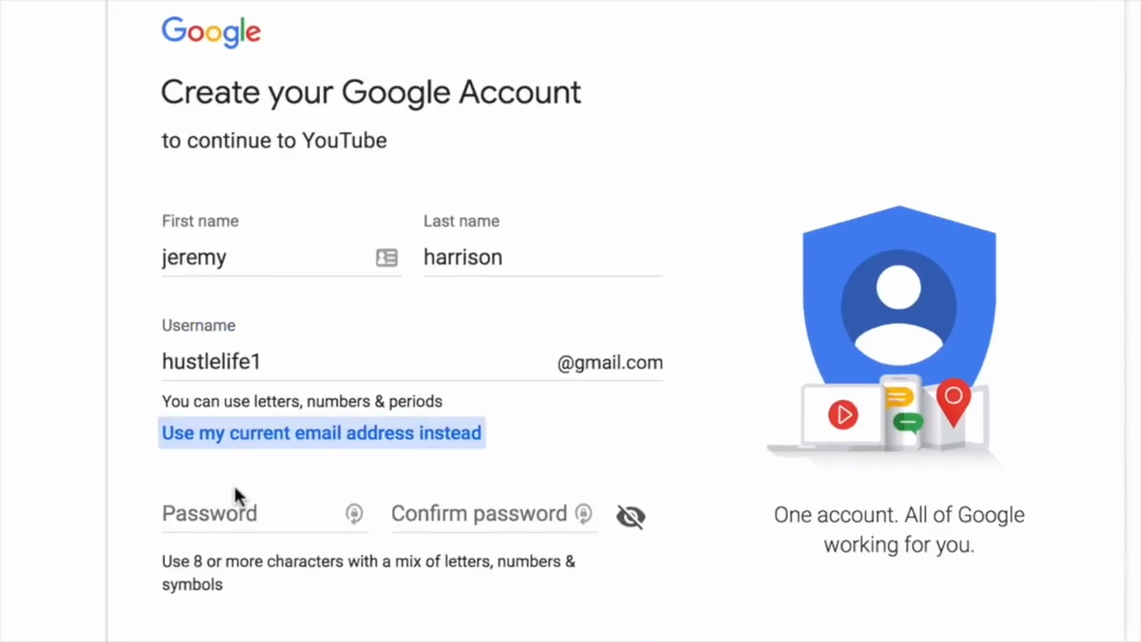
{"action": "left_click", "coordinate": [248, 488]}
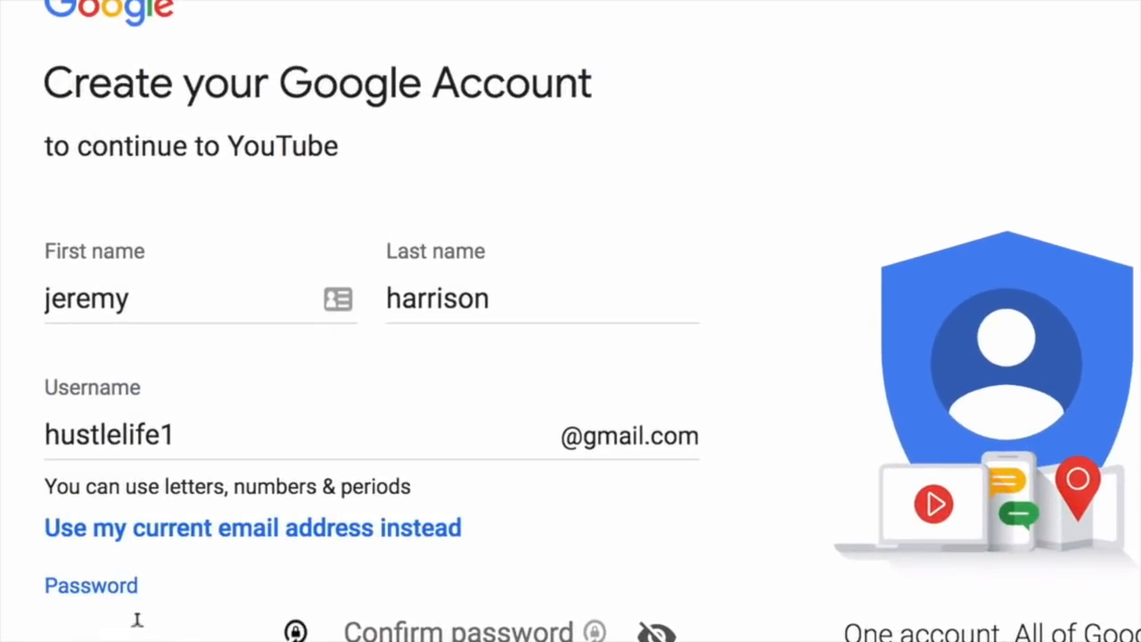
{"action": "type", "text": "••"}
{"action": "type", "text": "•••••••"}
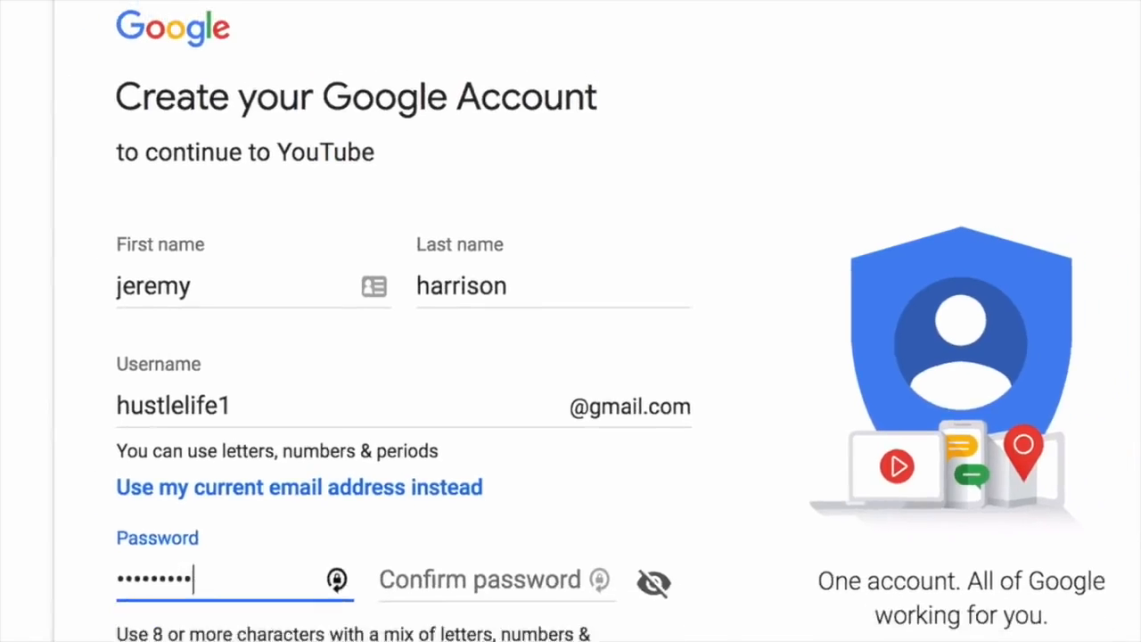
{"action": "key", "text": "Tab"}
{"action": "type", "text": "••••••••"}
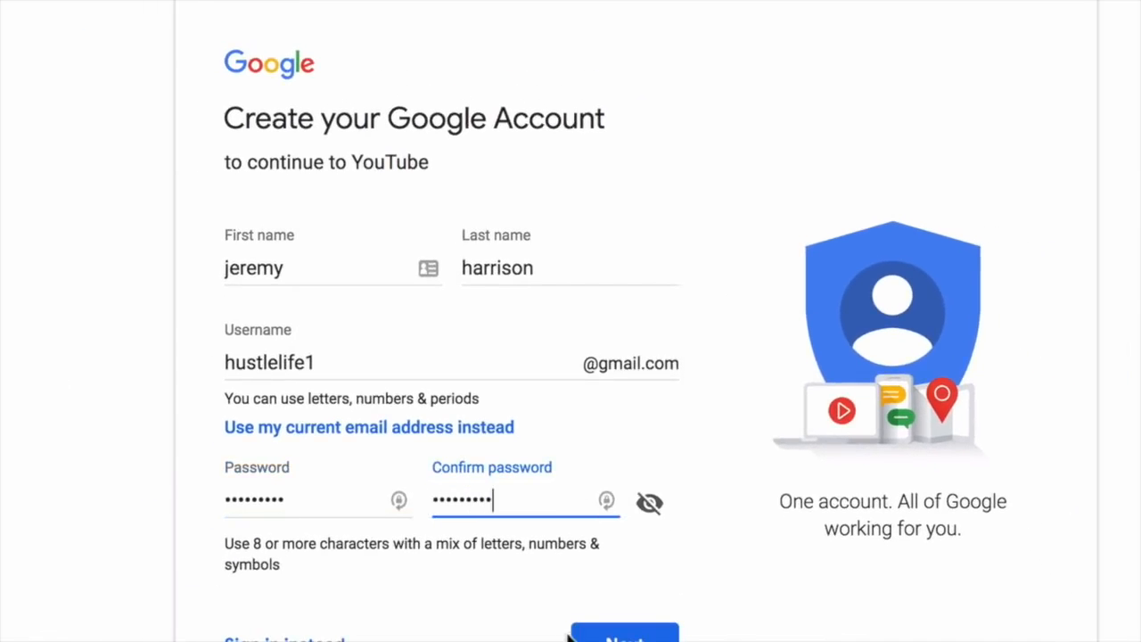
{"action": "left_click", "coordinate": [634, 634]}
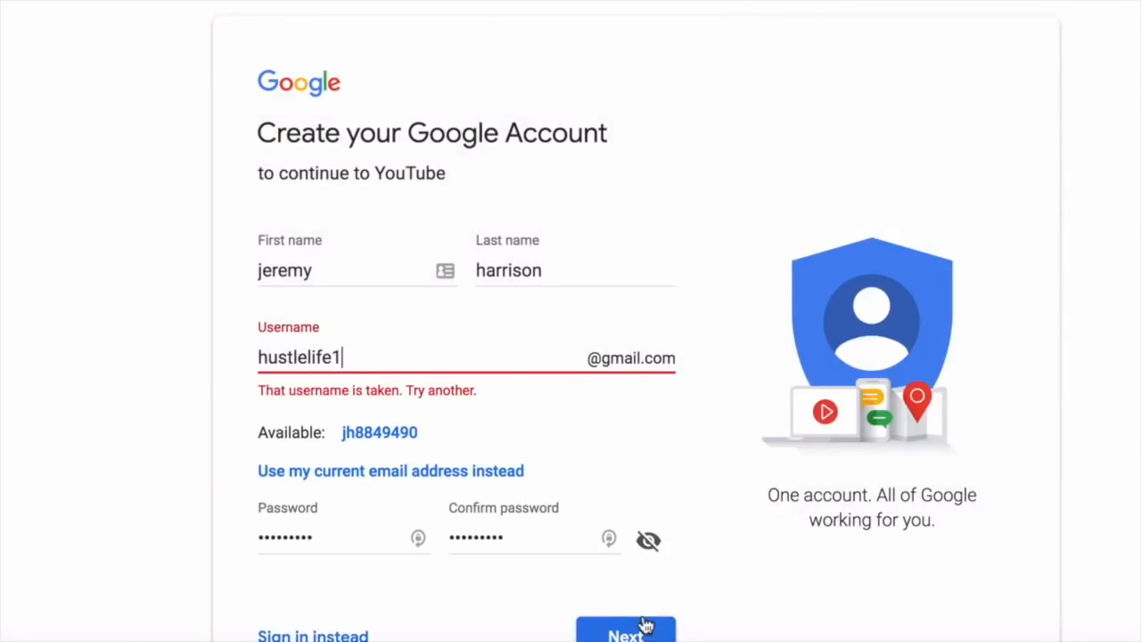
{"action": "type", "text": "11"}
{"action": "left_click", "coordinate": [646, 631]}
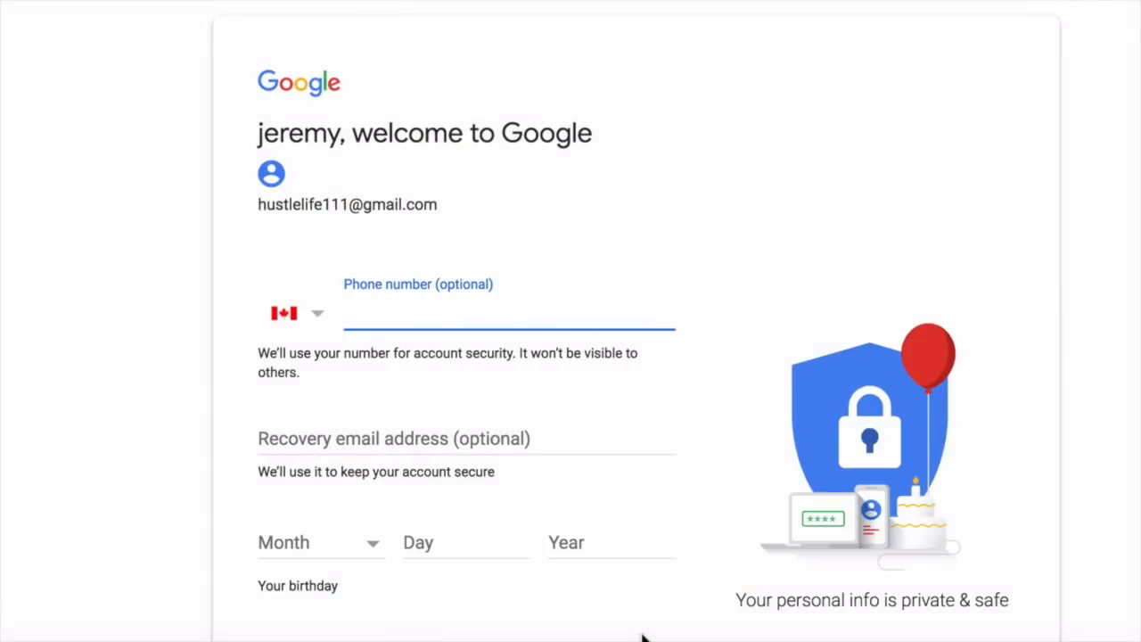
{"action": "scroll", "coordinate": [642, 637], "scroll_direction": "down", "scroll_amount": 3}
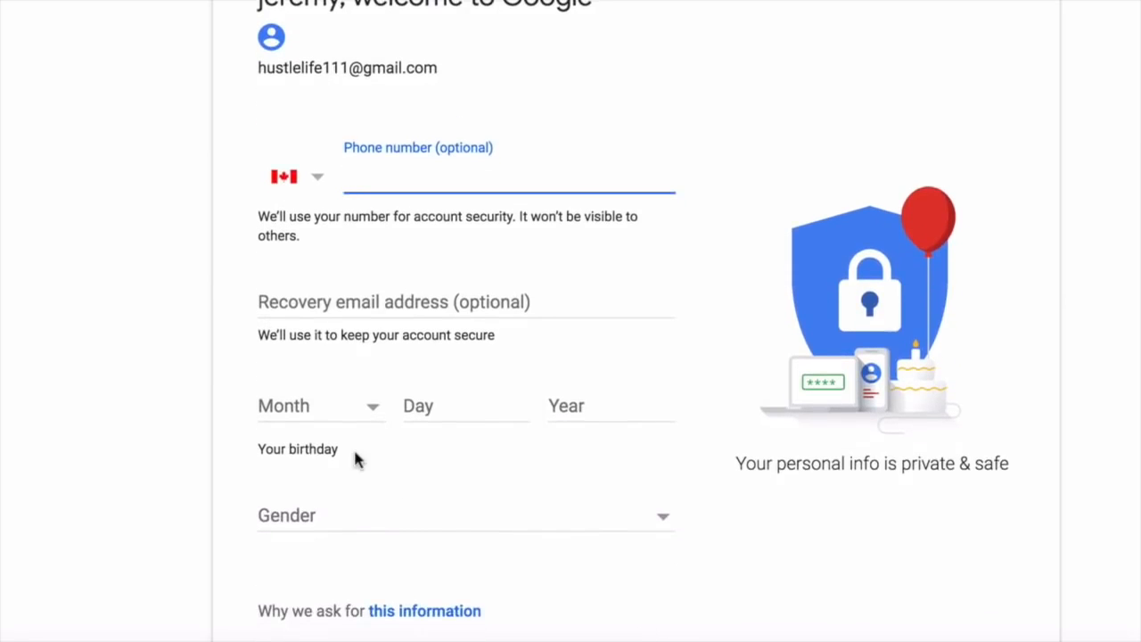
{"action": "scroll", "coordinate": [384, 471], "scroll_direction": "down", "scroll_amount": 1}
{"action": "left_click", "coordinate": [288, 344]}
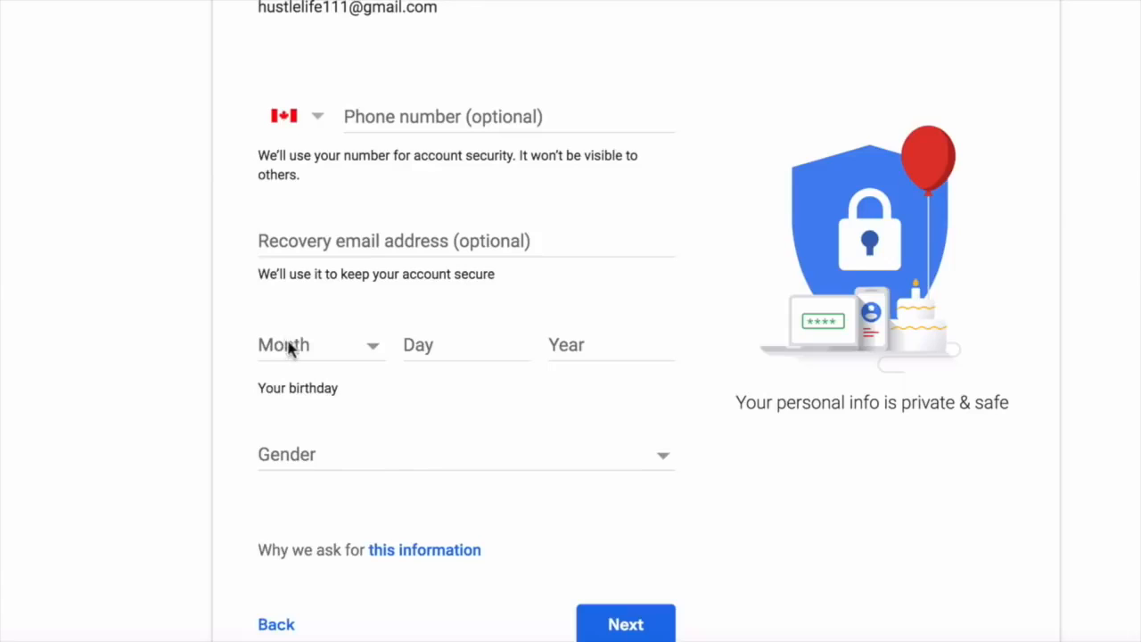
{"action": "left_click", "coordinate": [318, 407]}
{"action": "left_click", "coordinate": [456, 344]}
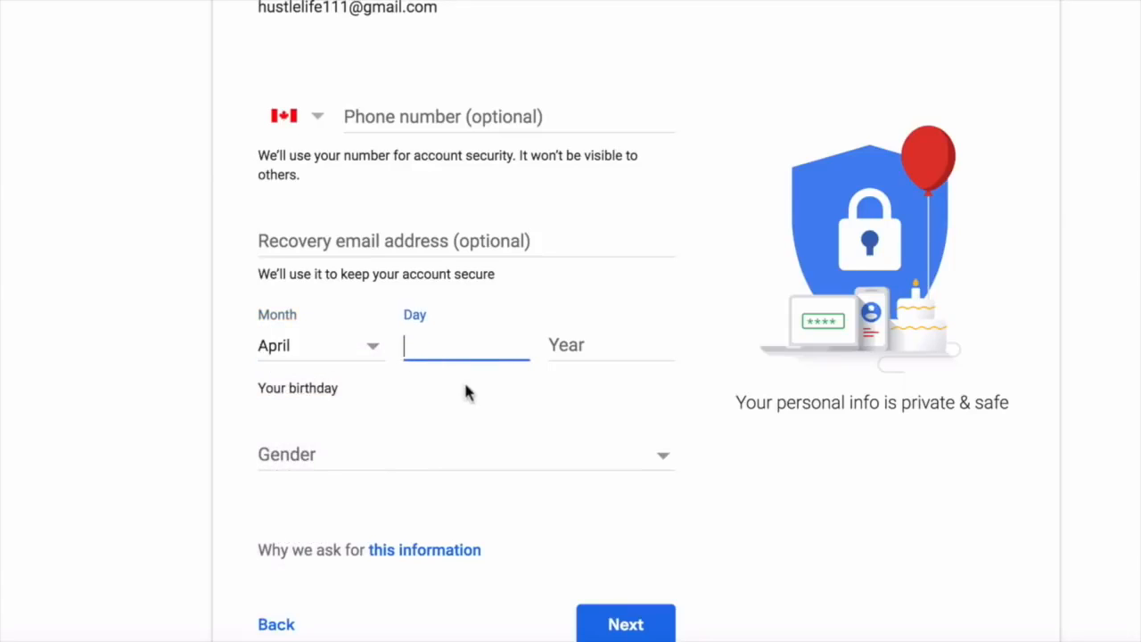
{"action": "type", "text": "23"}
{"action": "left_click", "coordinate": [564, 360]}
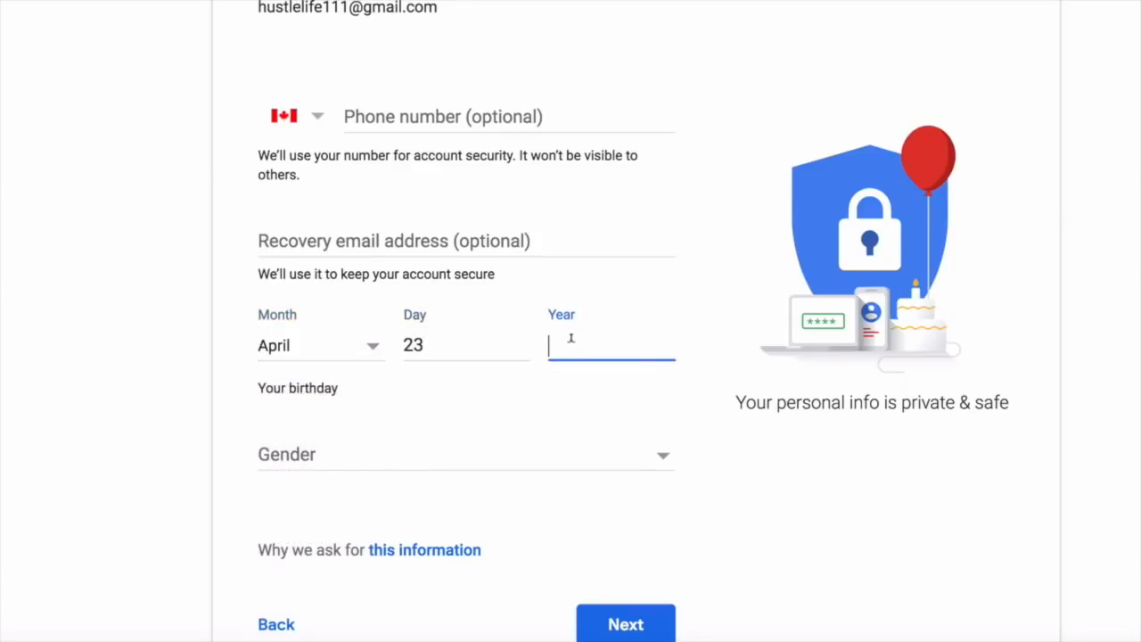
{"action": "type", "text": "1988"}
Set gender to Rather not say and continue to Privacy and Terms.
{"action": "left_click", "coordinate": [522, 453]}
{"action": "left_click", "coordinate": [502, 497]}
{"action": "left_click", "coordinate": [650, 620]}
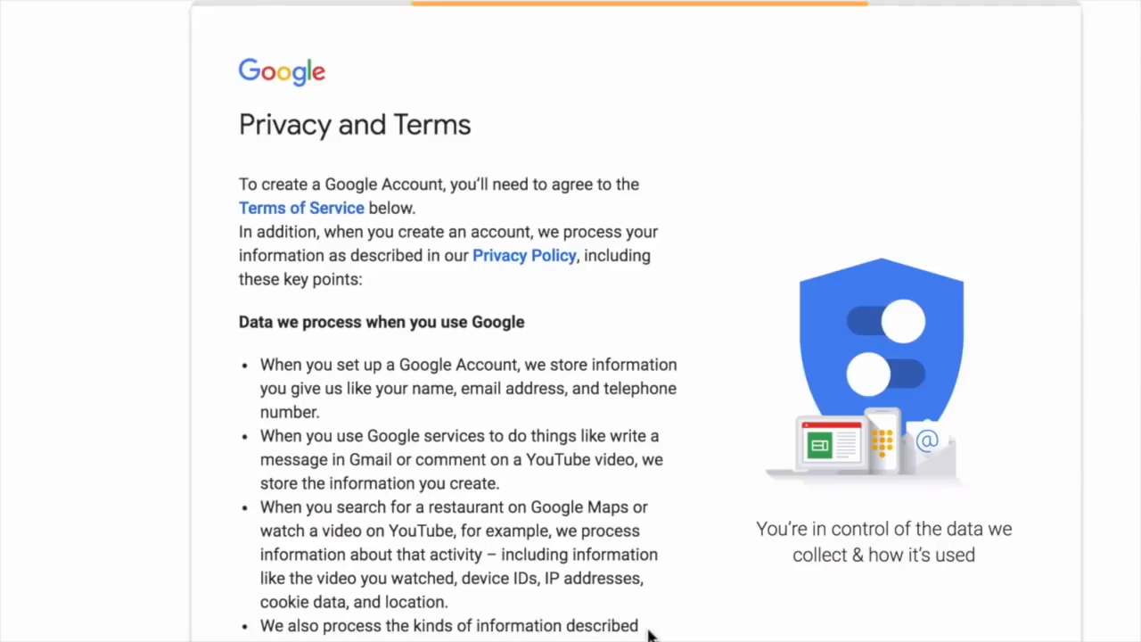
Scroll to the bottom of Privacy and Terms and agree to create the account.
{"action": "scroll", "coordinate": [647, 626], "scroll_direction": "down", "scroll_amount": 3}
{"action": "scroll", "coordinate": [648, 633], "scroll_direction": "down", "scroll_amount": 5}
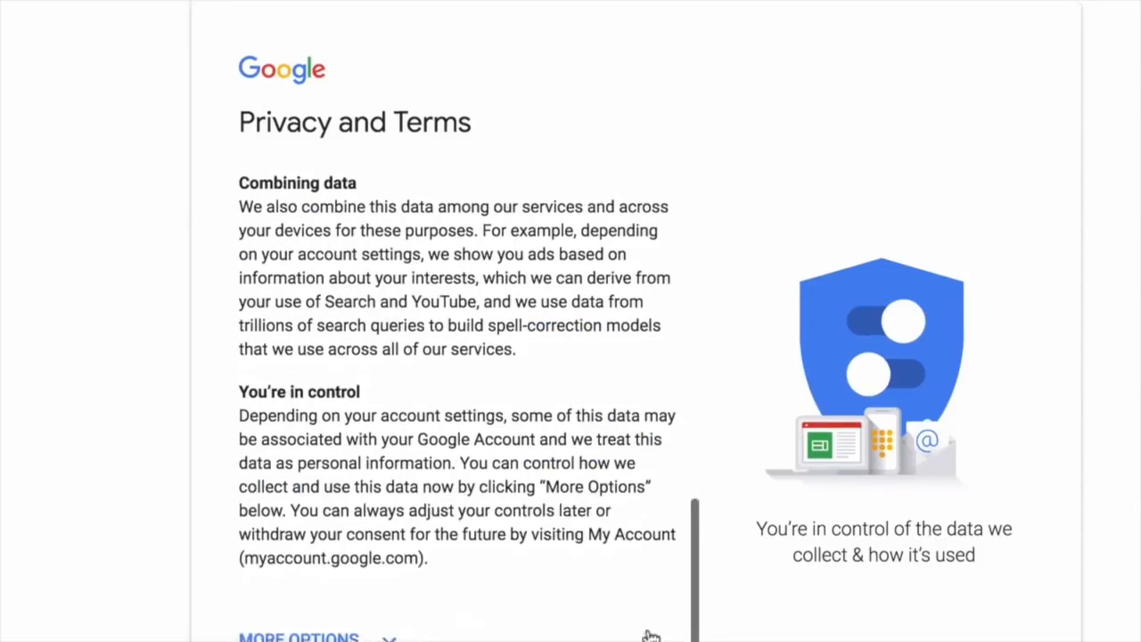
{"action": "left_click", "coordinate": [607, 541]}
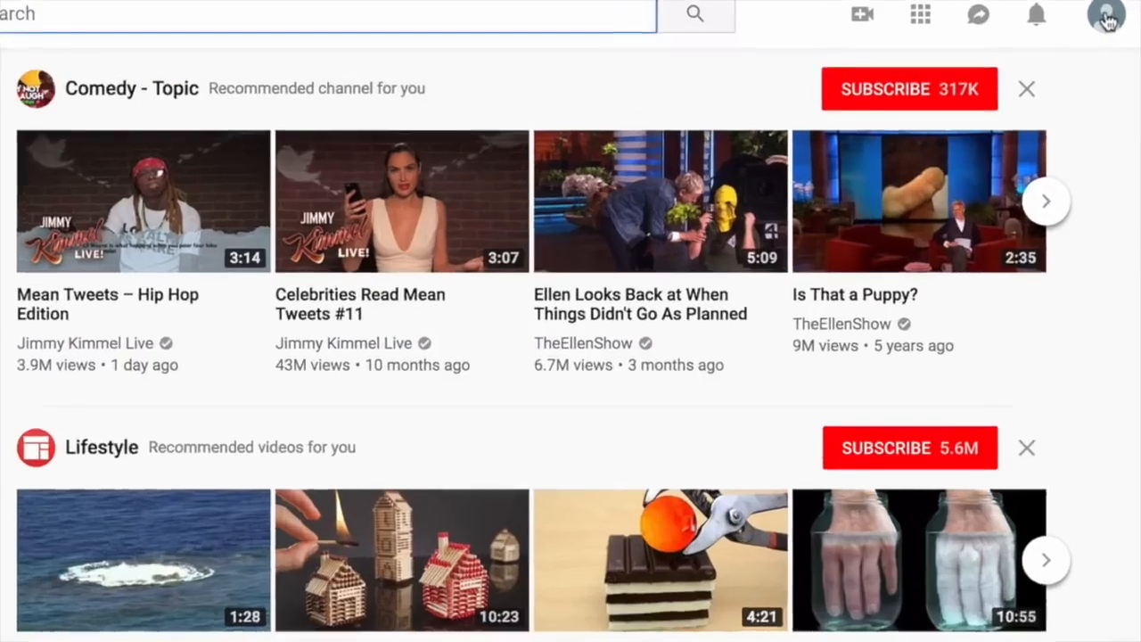
Go to My channel from the account menu to bring up channel creation.
{"action": "left_click", "coordinate": [1116, 18]}
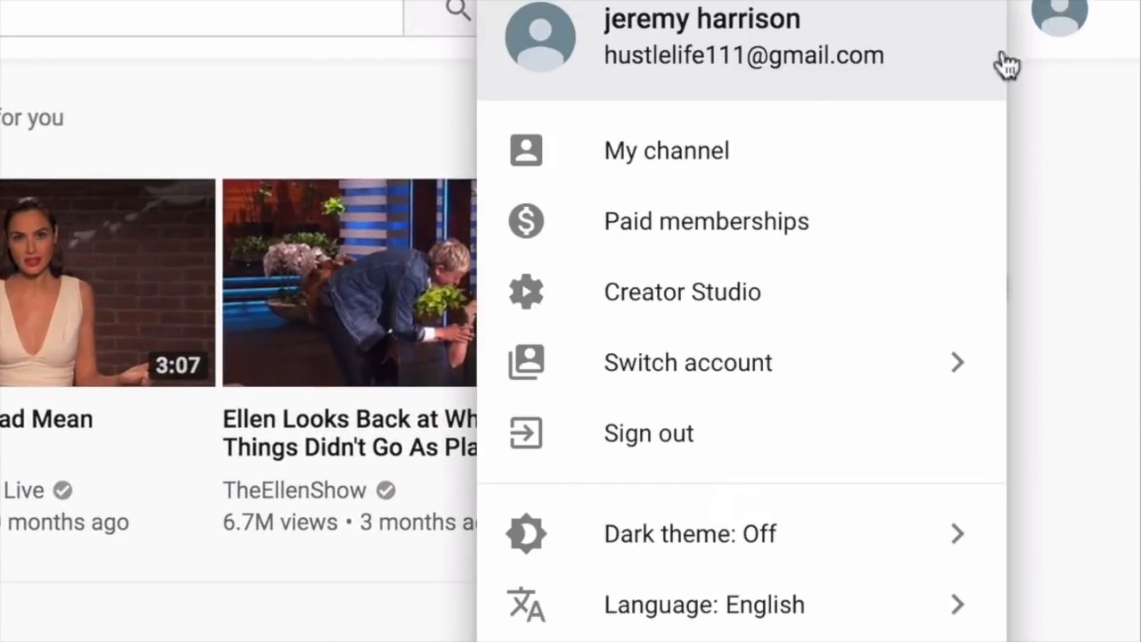
{"action": "left_click", "coordinate": [680, 165]}
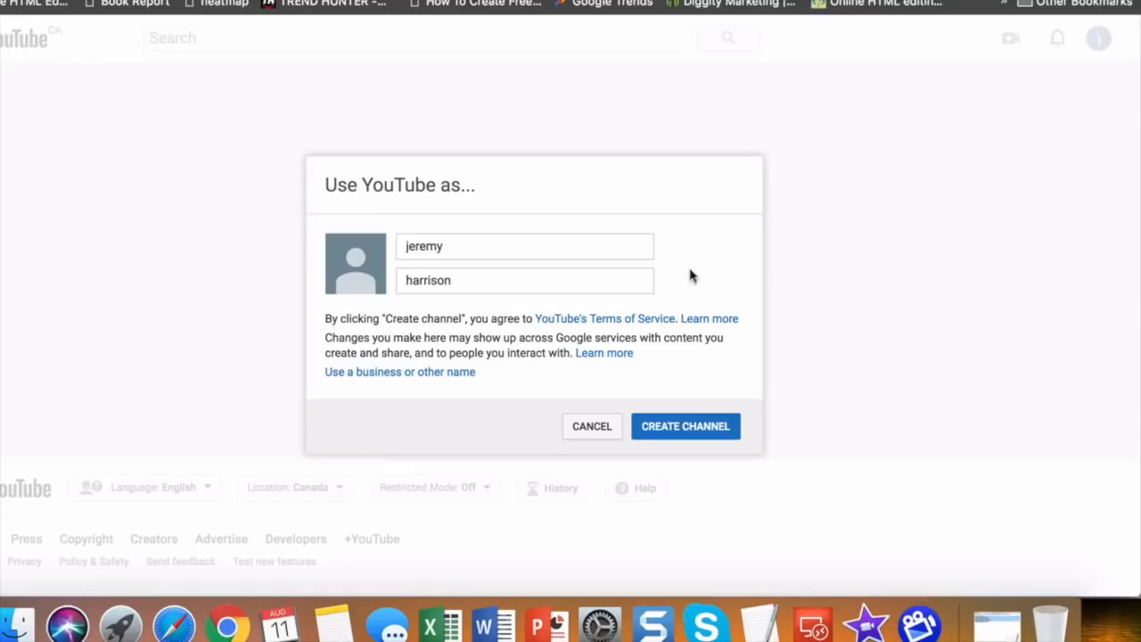
Name the channel Hustle (first) and Life Example (last), then create it.
{"action": "double_click", "coordinate": [426, 247]}
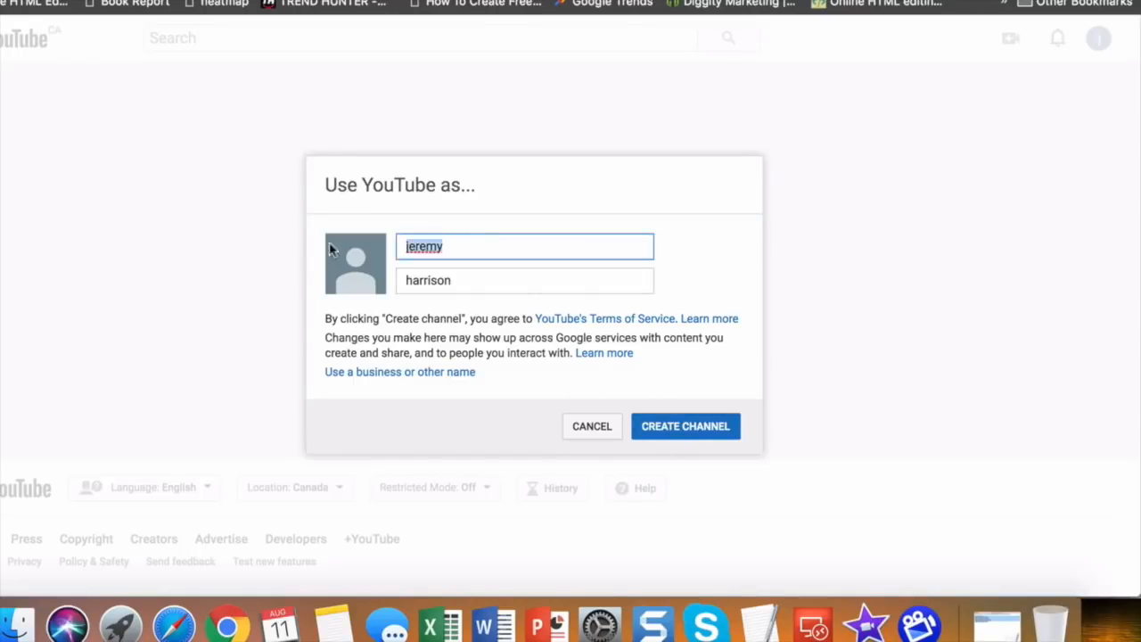
{"action": "type", "text": "Hustle"}
{"action": "key", "text": "Tab"}
{"action": "type", "text": "Life Examp"}
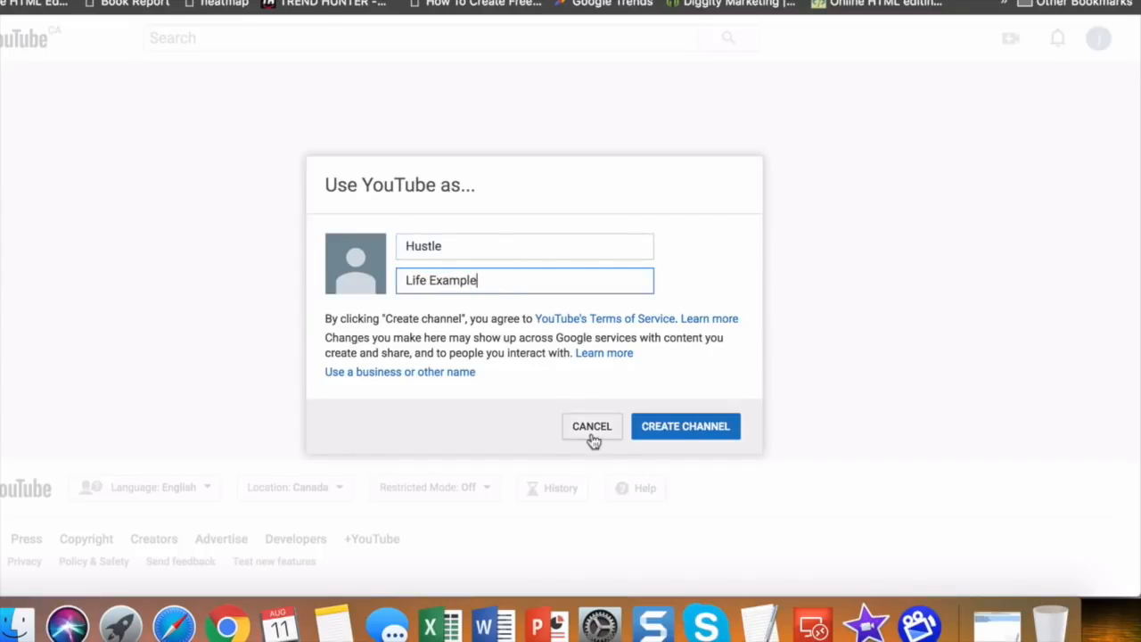
{"action": "left_click", "coordinate": [651, 425]}
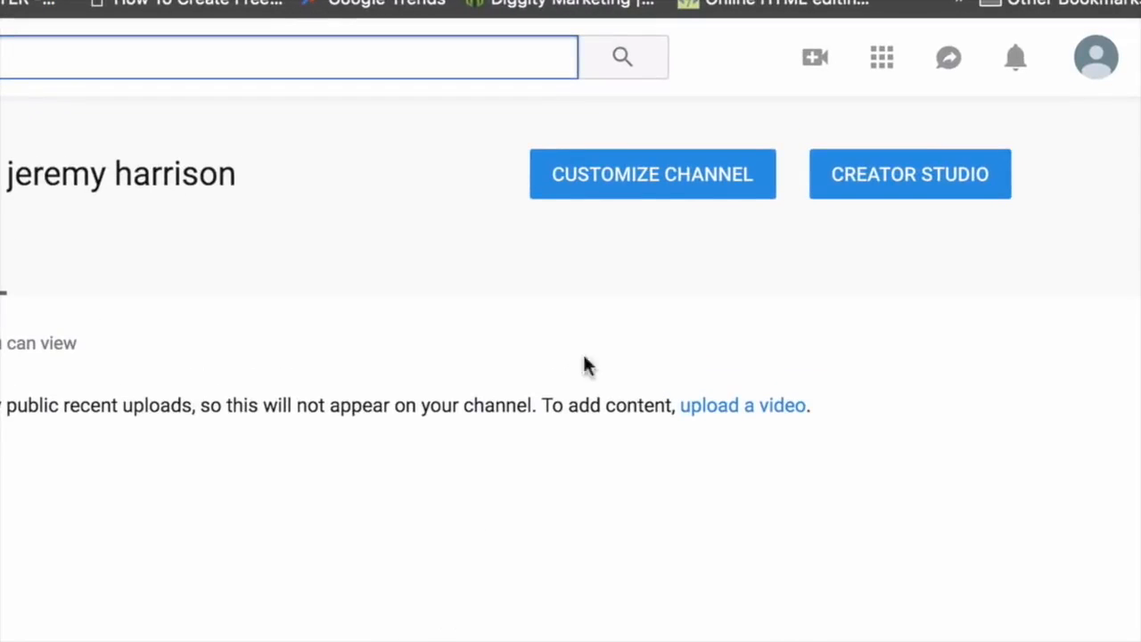
Customize the channel and edit its icon, opening Google's About me page.
{"action": "left_click", "coordinate": [669, 179]}
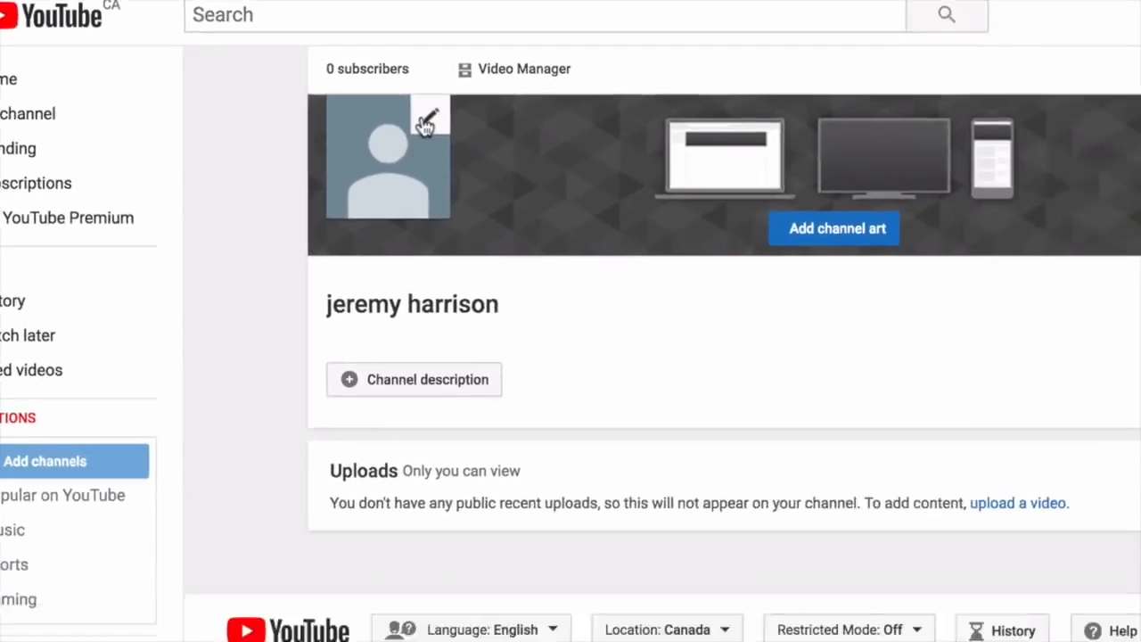
{"action": "left_click", "coordinate": [326, 132]}
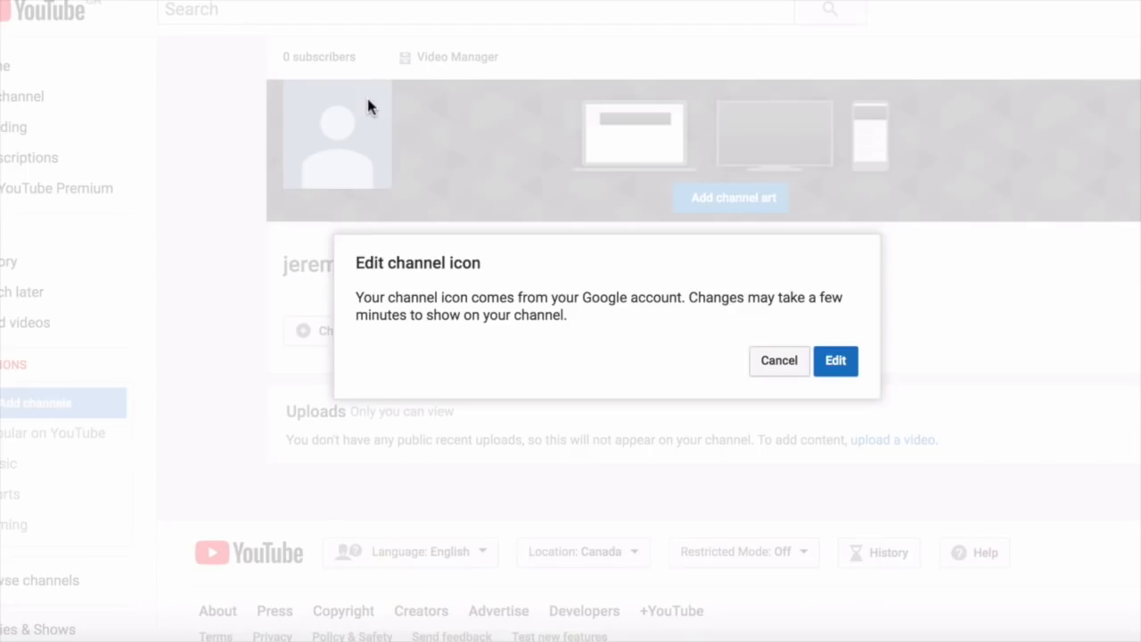
{"action": "left_click", "coordinate": [835, 361]}
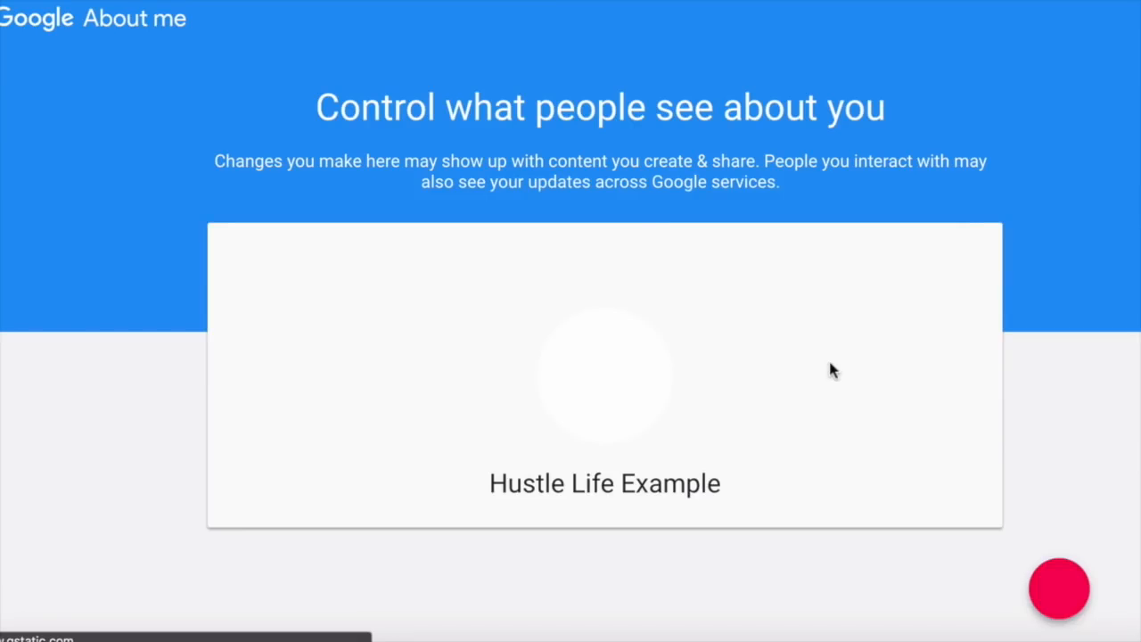
Set hustlelife-black-white-logo.png from The lazy plumber blog folder as the profile photo.
{"action": "left_click", "coordinate": [609, 385]}
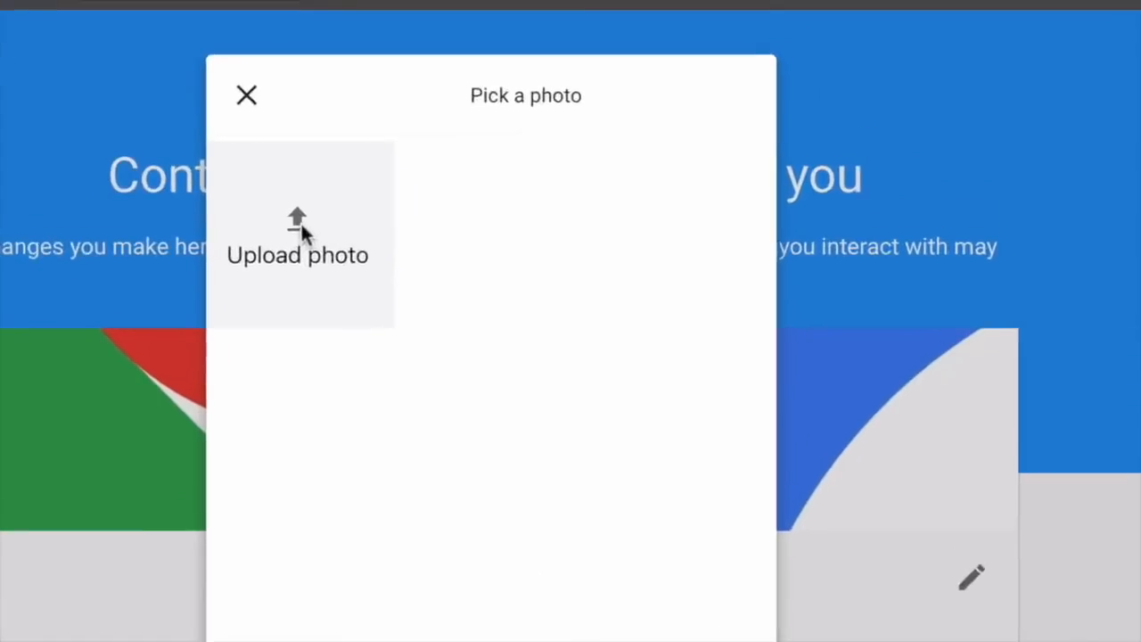
{"action": "left_click", "coordinate": [458, 150]}
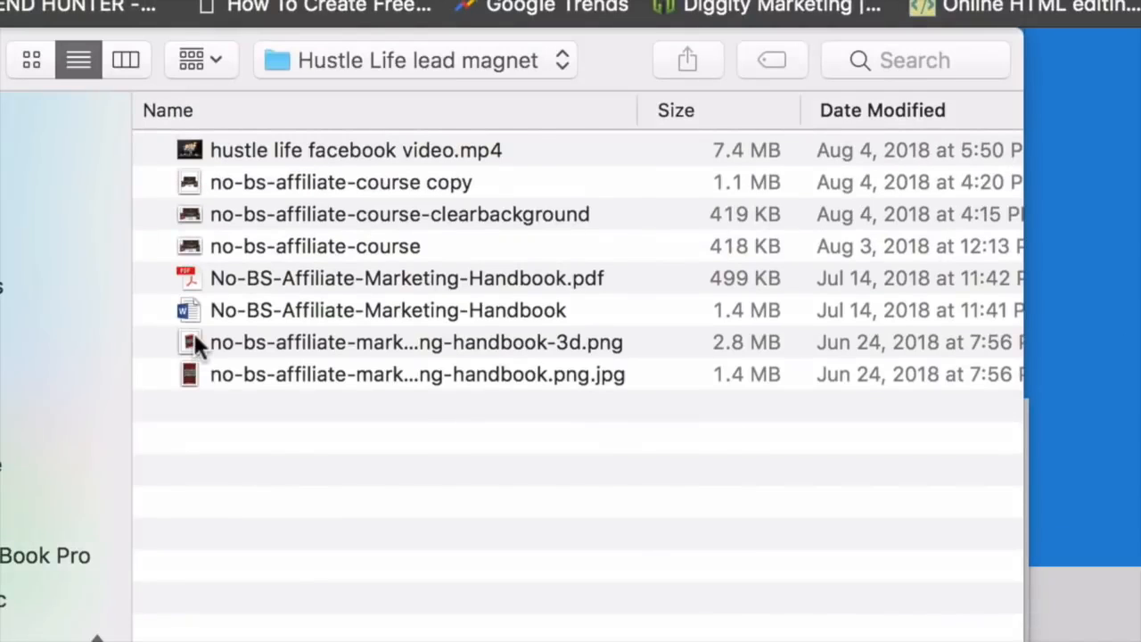
{"action": "left_click", "coordinate": [340, 63]}
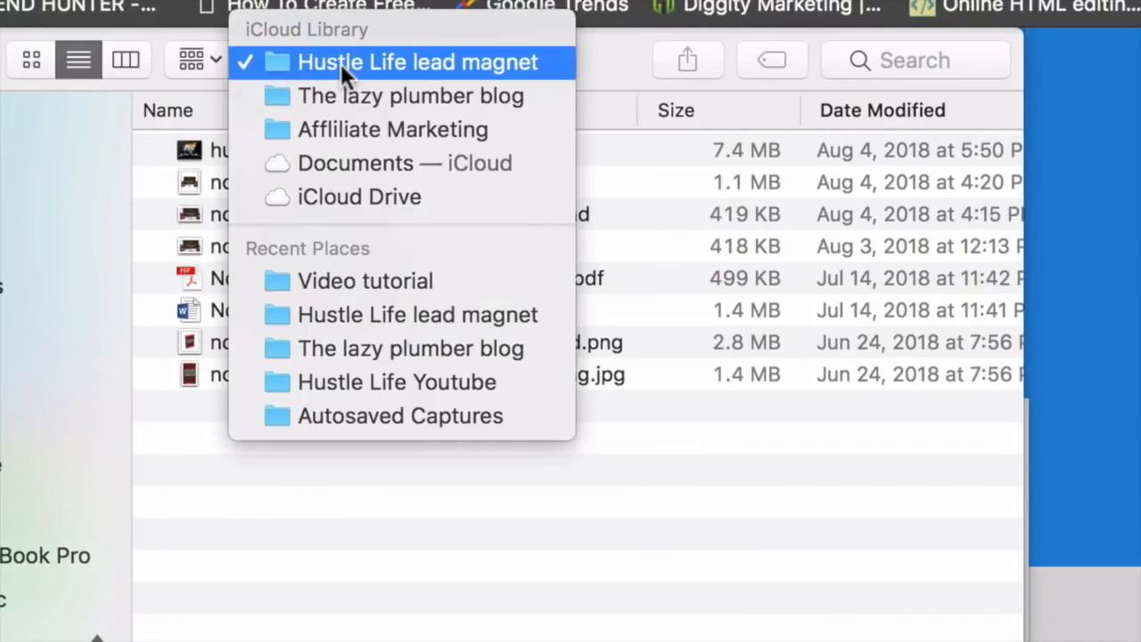
{"action": "left_click", "coordinate": [353, 95]}
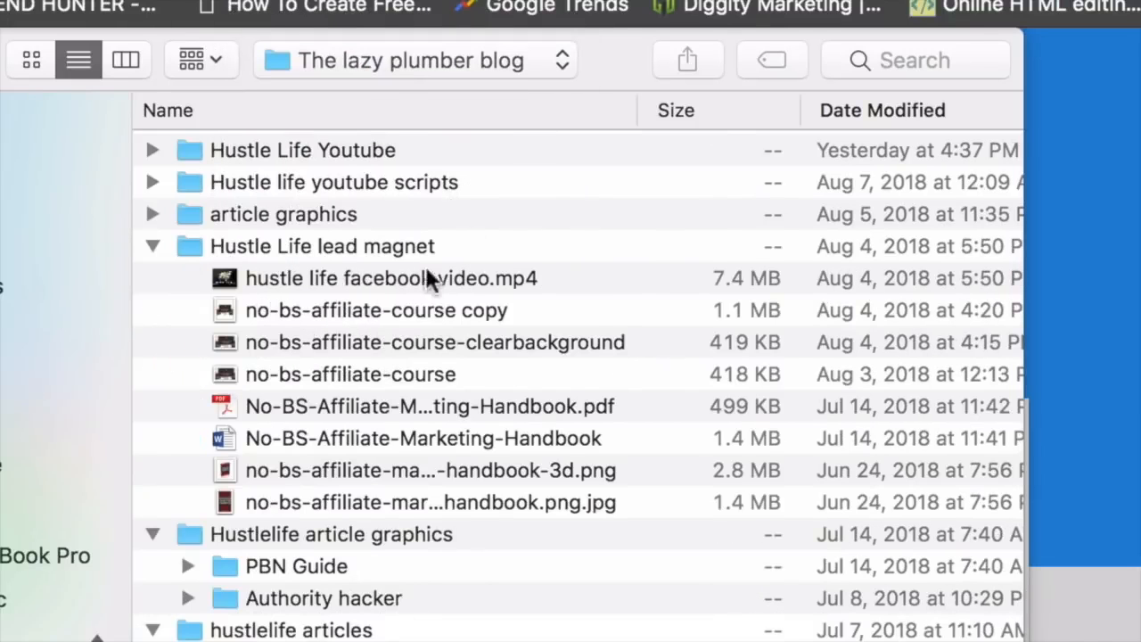
{"action": "scroll", "coordinate": [302, 557], "scroll_direction": "down", "scroll_amount": 10}
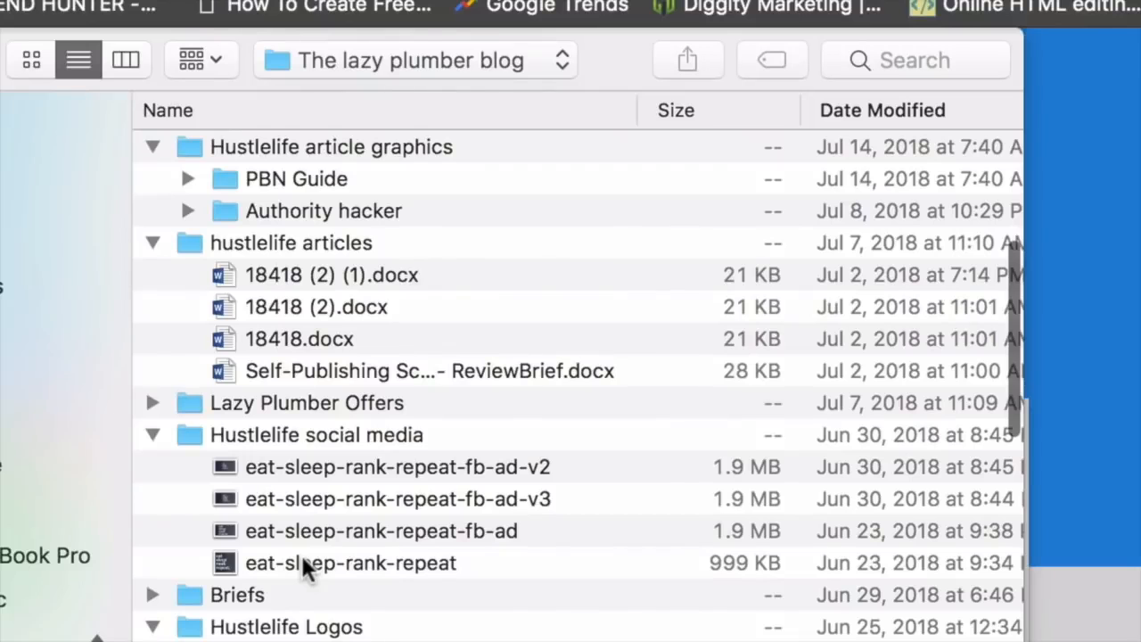
{"action": "scroll", "coordinate": [325, 588], "scroll_direction": "down", "scroll_amount": 5}
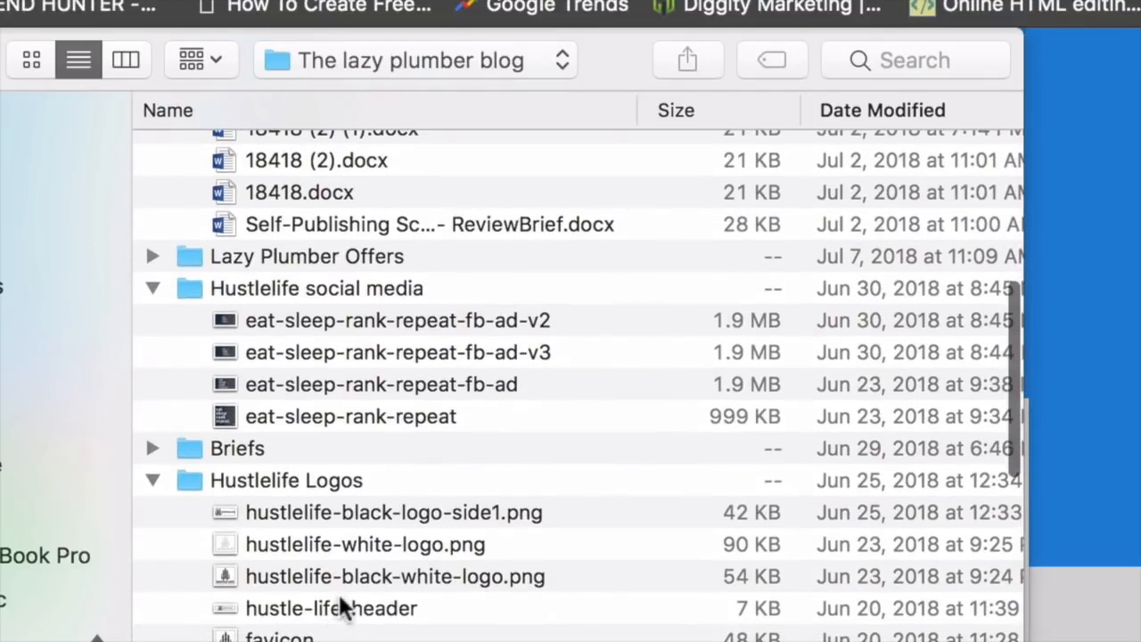
{"action": "left_click", "coordinate": [352, 578]}
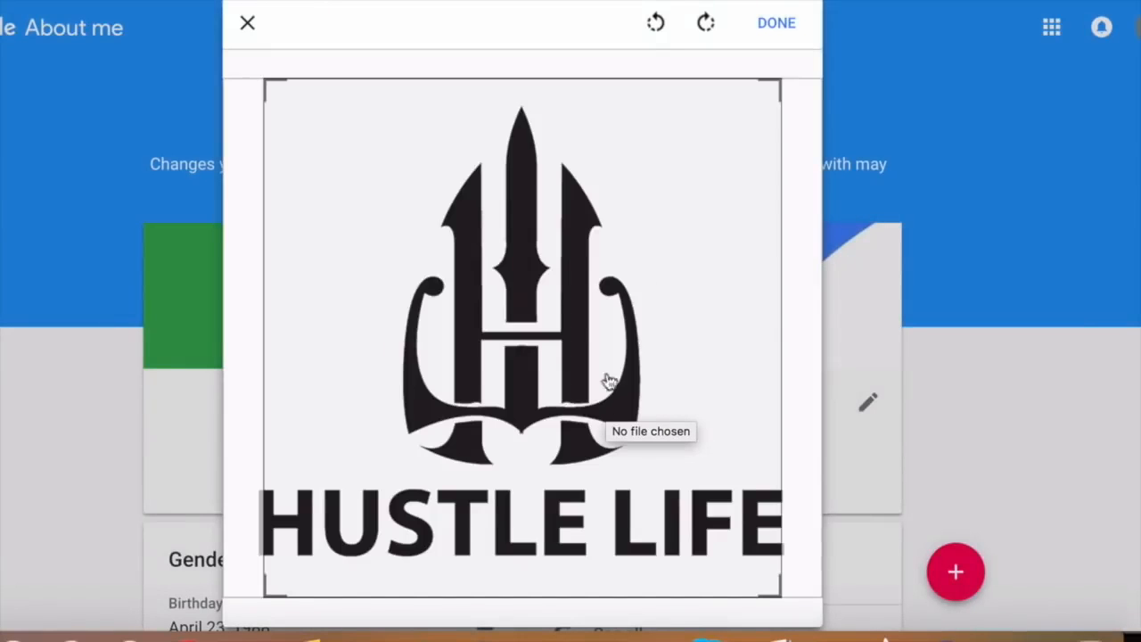
{"action": "left_click", "coordinate": [774, 26]}
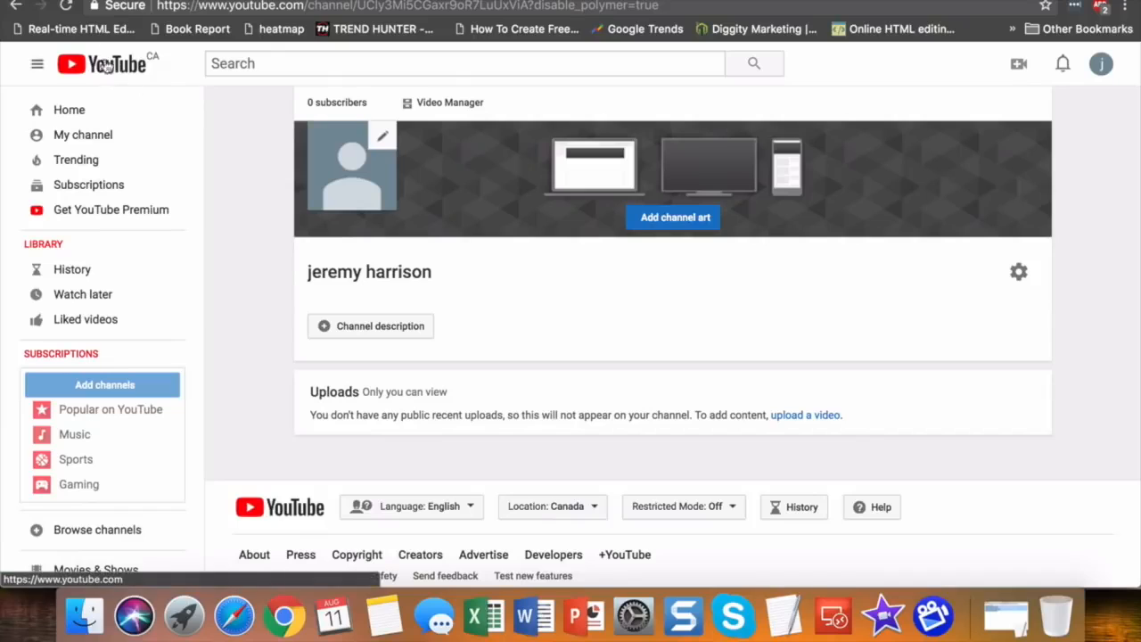
Reload the channel page to display the Hustle Life logo icon.
{"action": "left_click", "coordinate": [67, 6]}
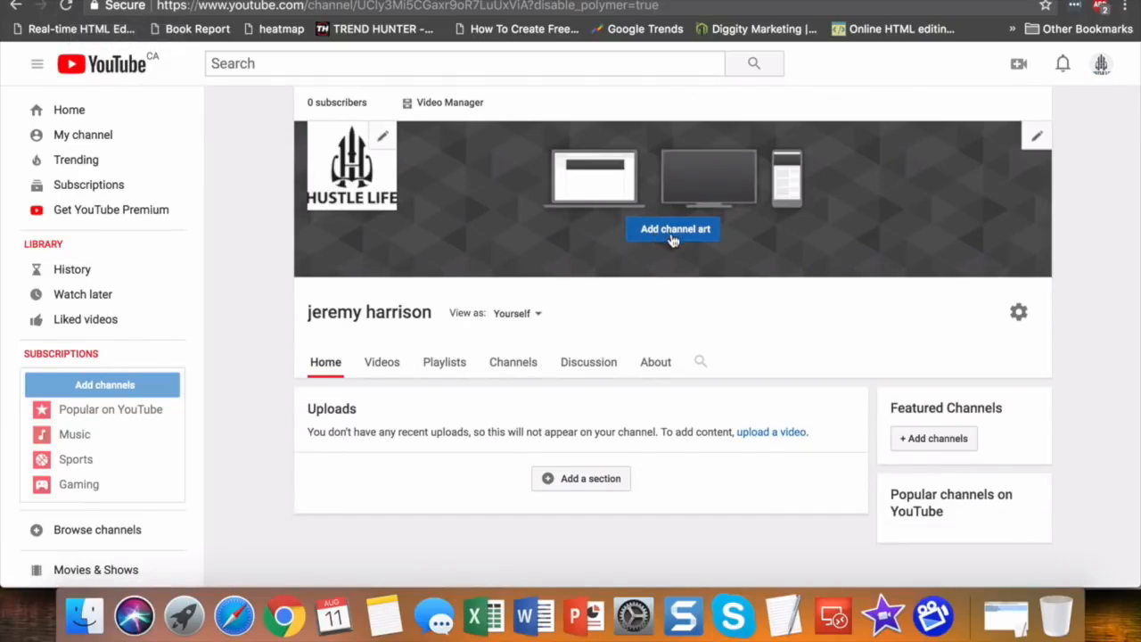
Add the night city waterfront gallery image as the channel art banner.
{"action": "left_click", "coordinate": [675, 230]}
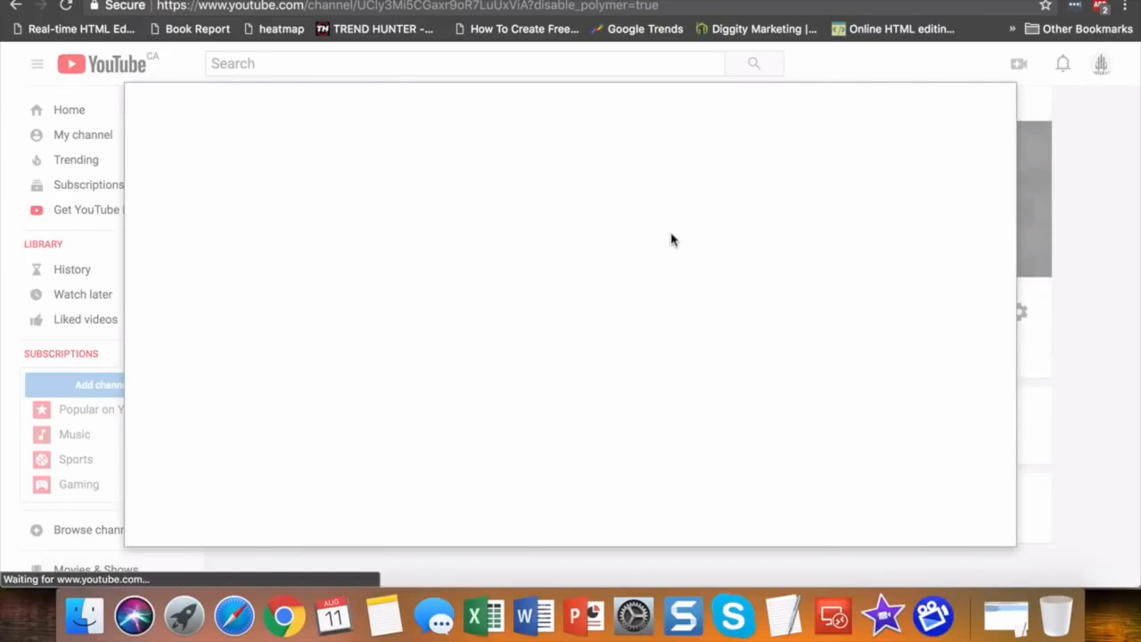
{"action": "left_click", "coordinate": [388, 154]}
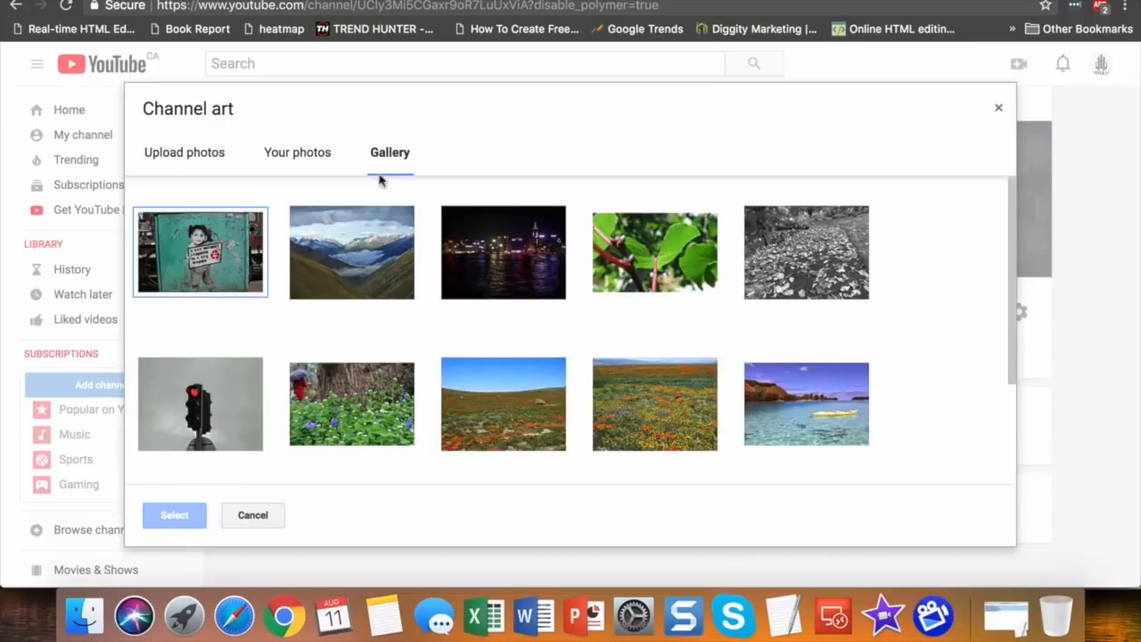
{"action": "left_click", "coordinate": [535, 265]}
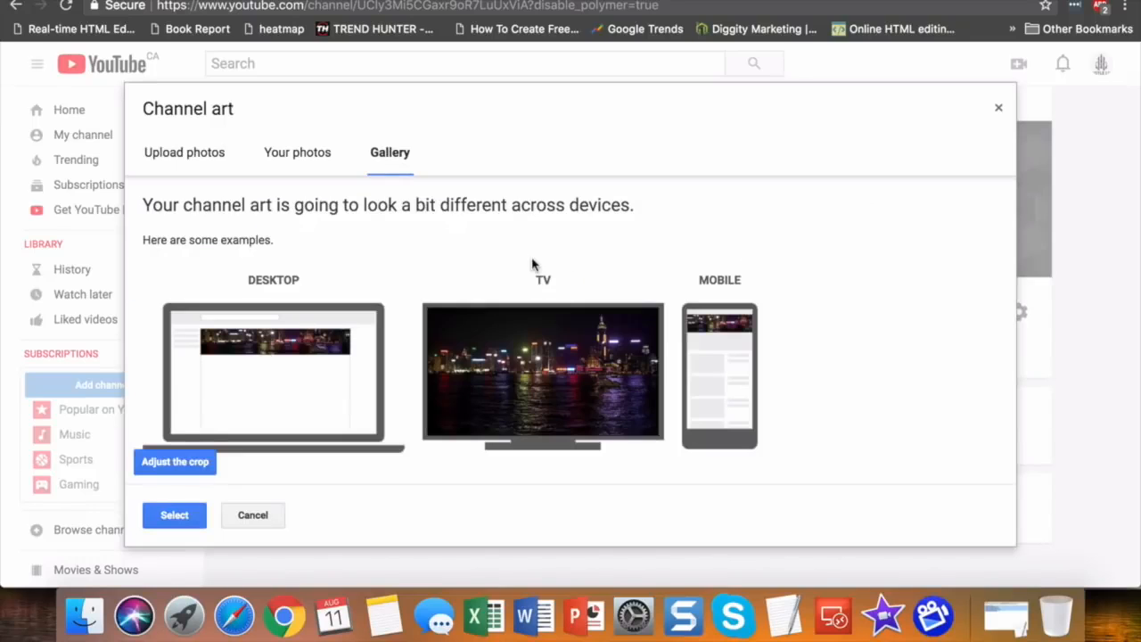
{"action": "left_click", "coordinate": [174, 515]}
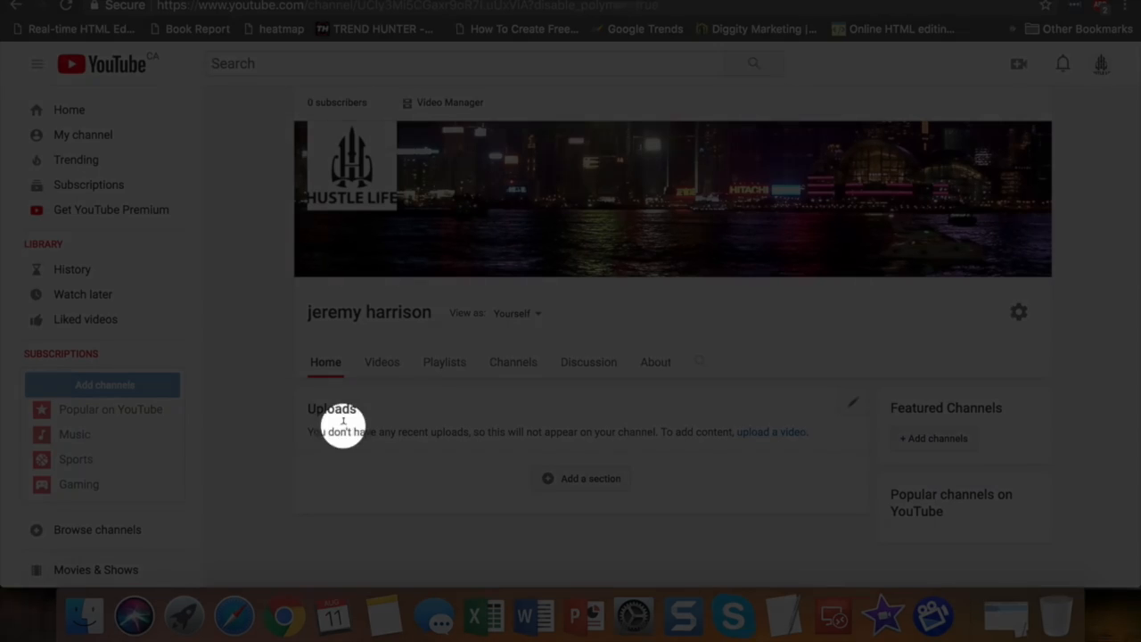
Open the channel settings and review its privacy and layout toggles.
{"action": "left_click", "coordinate": [1019, 317]}
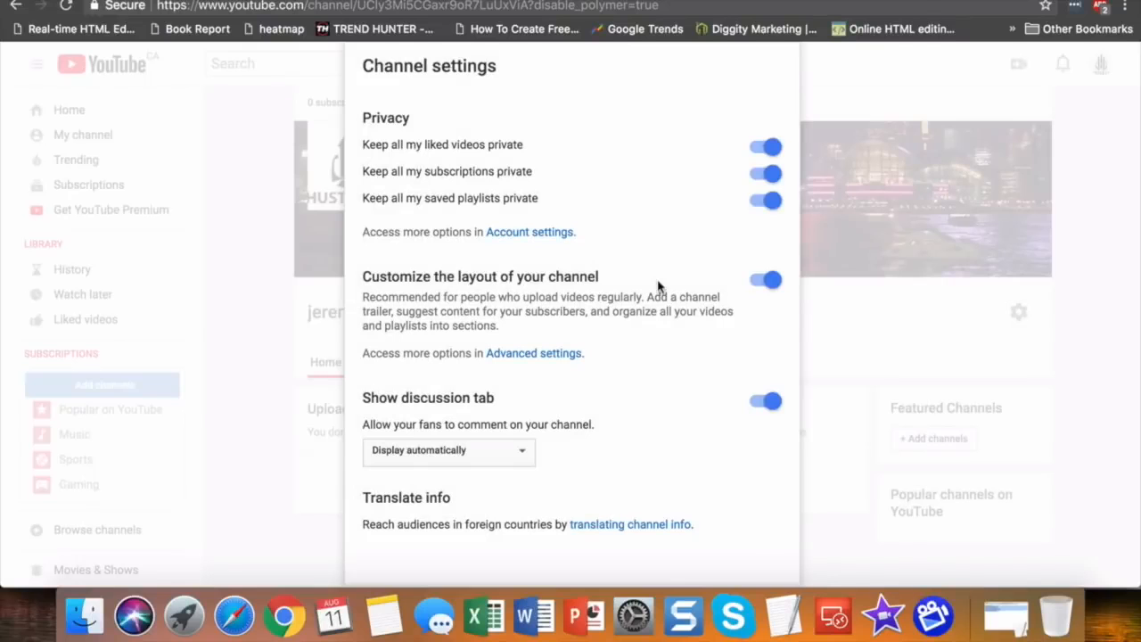
{"action": "scroll", "coordinate": [658, 286], "scroll_direction": "down", "scroll_amount": 1}
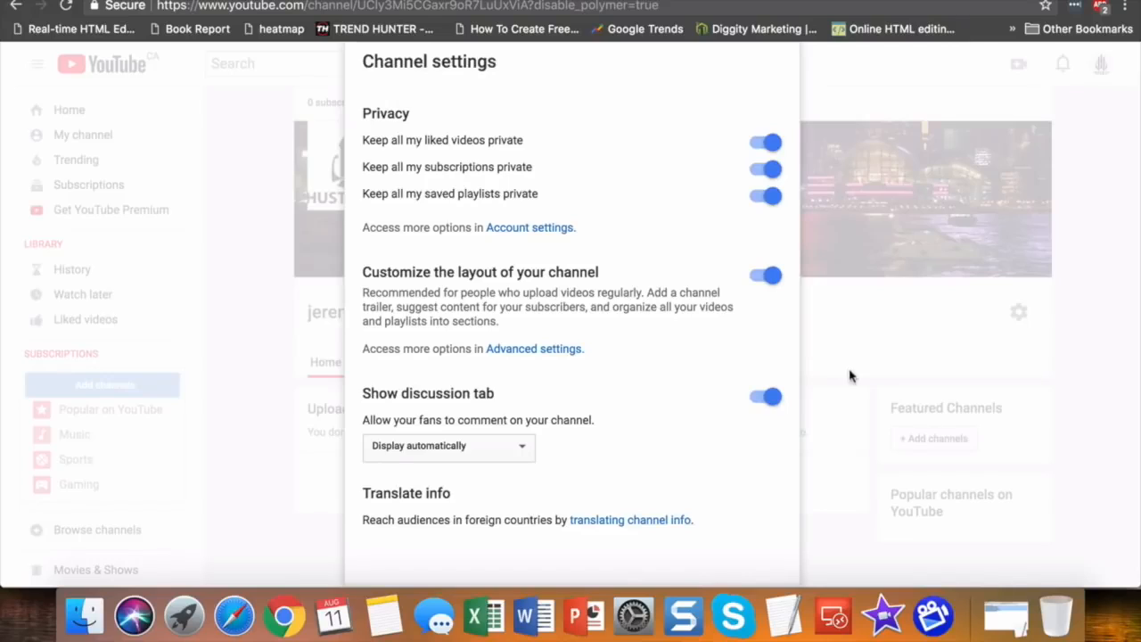
{"action": "scroll", "coordinate": [644, 398], "scroll_direction": "down", "scroll_amount": 2}
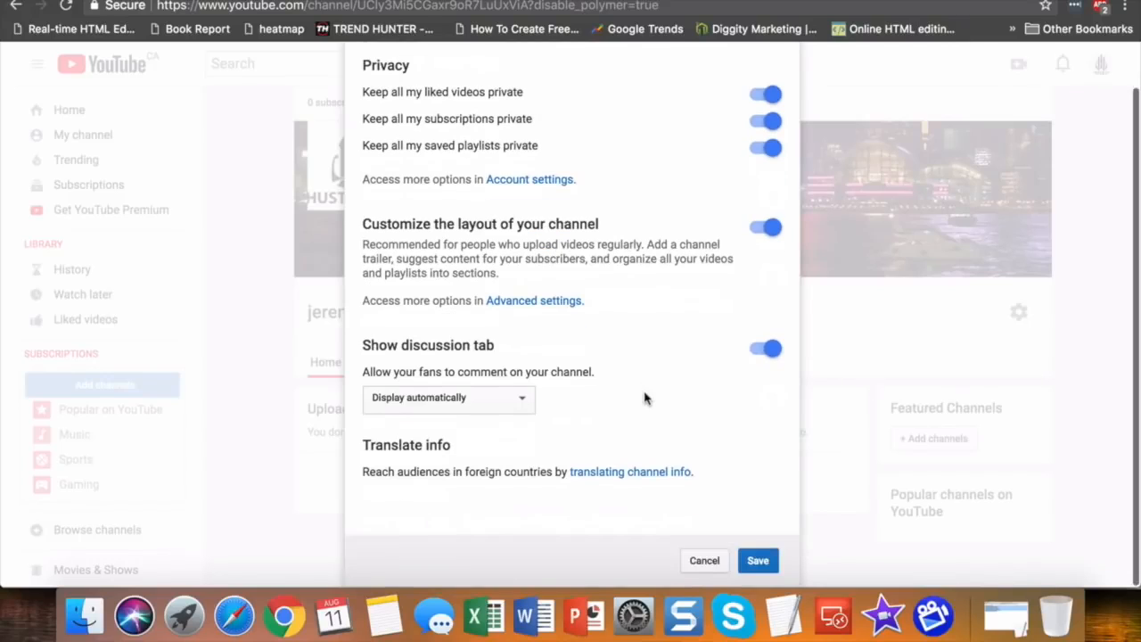
Save the channel settings, then add the About description 'This is my channel for Hustle Life'.
{"action": "left_click", "coordinate": [756, 561]}
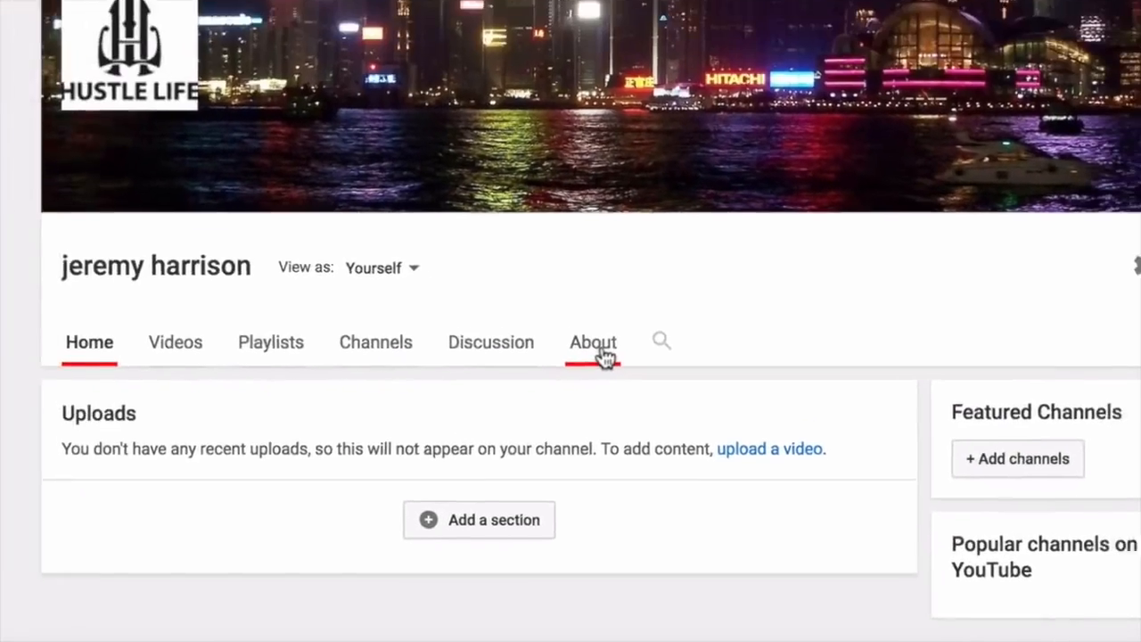
{"action": "left_click", "coordinate": [570, 299]}
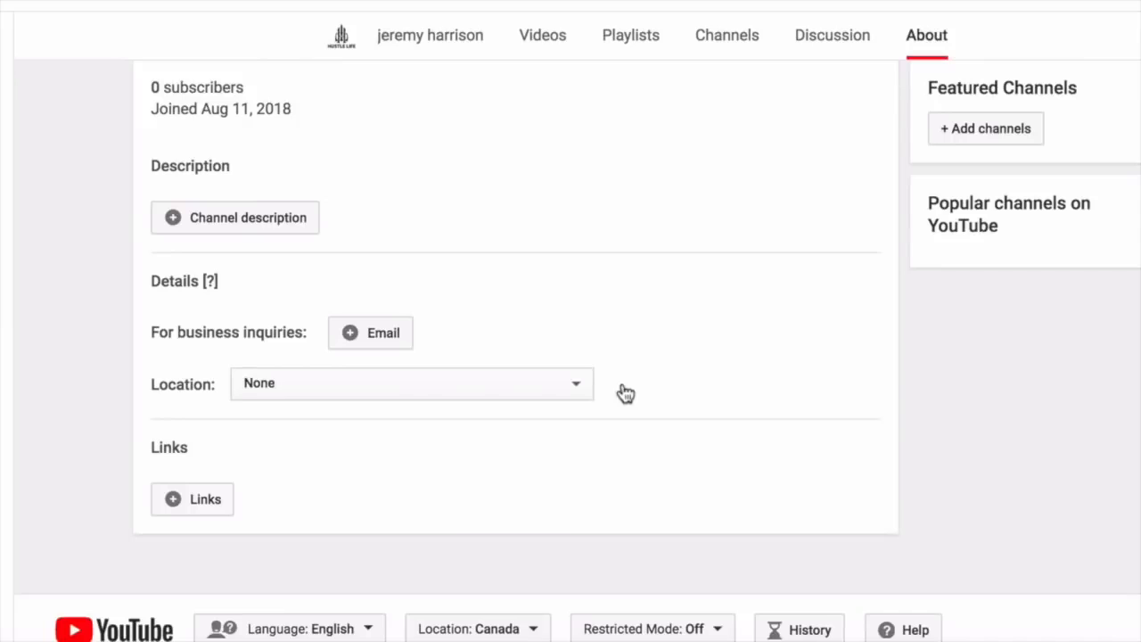
{"action": "left_click", "coordinate": [237, 221]}
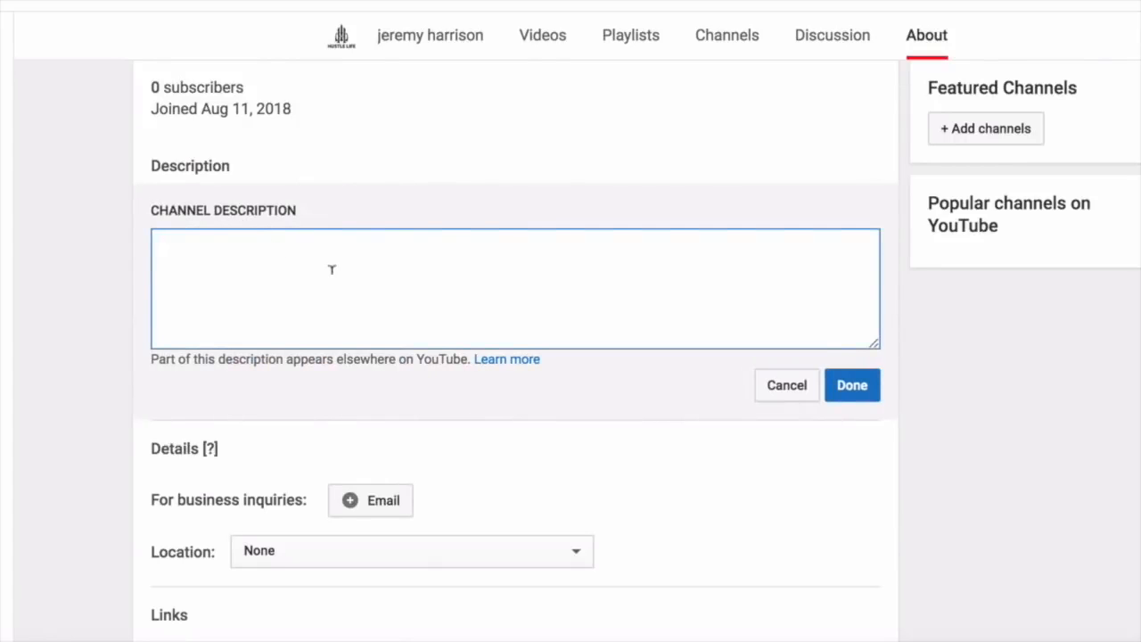
{"action": "type", "text": "This is my channel for"}
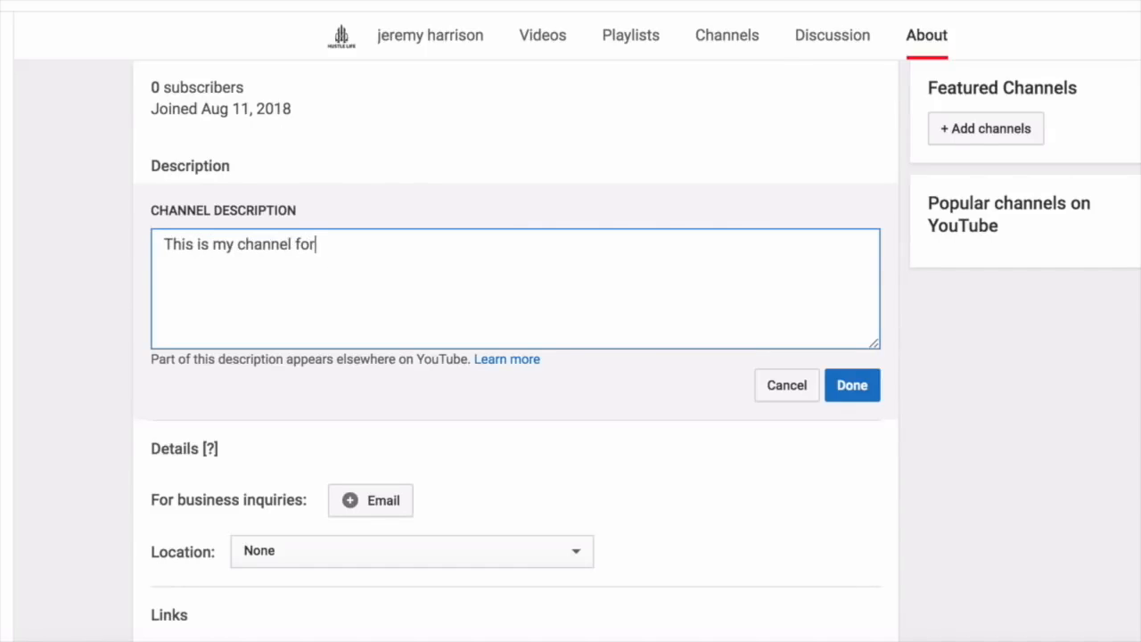
{"action": "type", "text": " Hustle Life"}
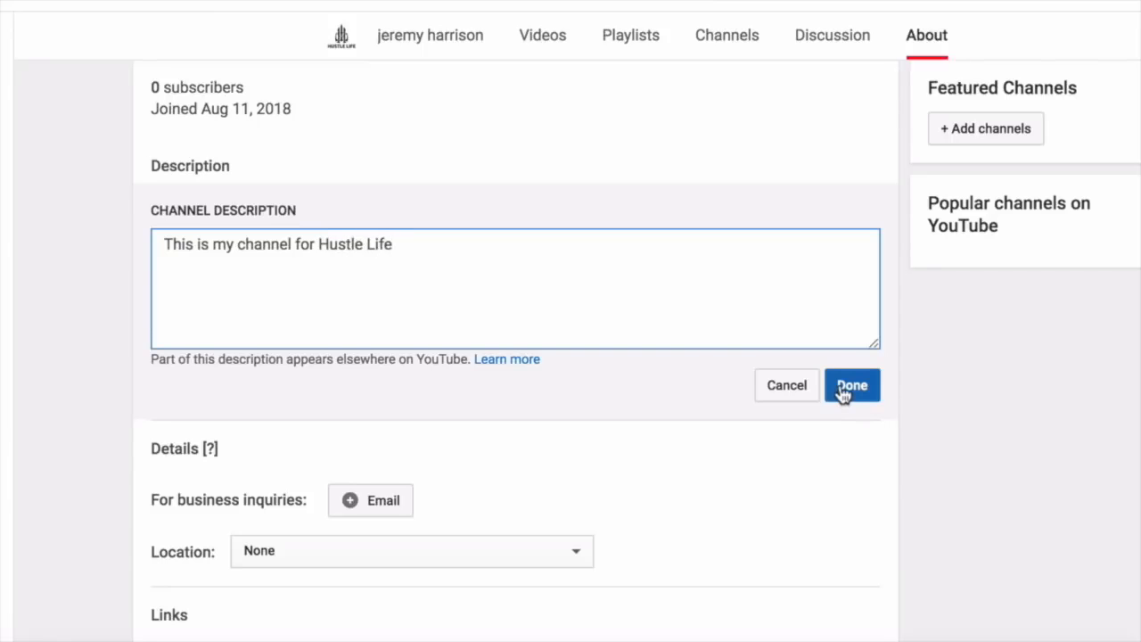
{"action": "left_click", "coordinate": [851, 385]}
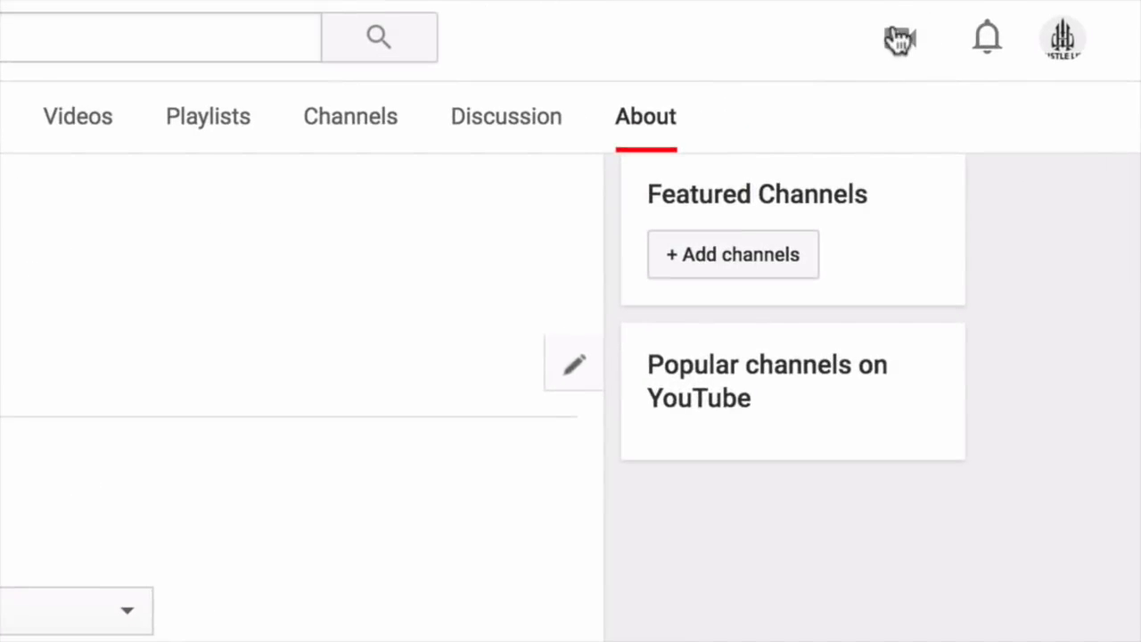
Go to the video upload page and browse the file chooser to the Hustle Life video folder.
{"action": "left_click", "coordinate": [1056, 1]}
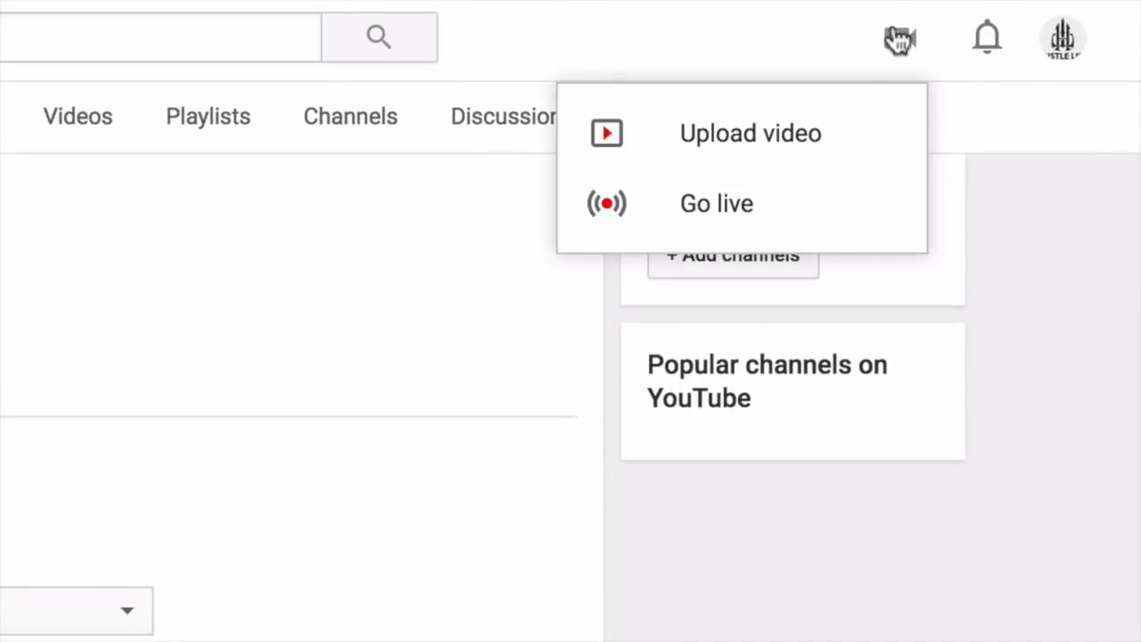
{"action": "left_click", "coordinate": [793, 138]}
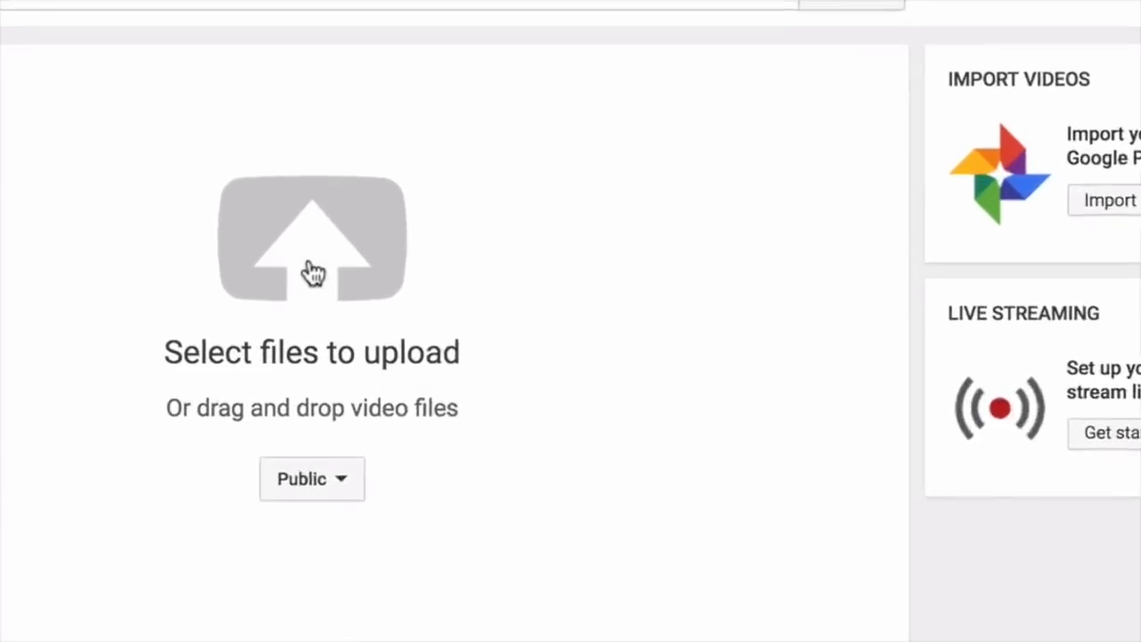
{"action": "left_click", "coordinate": [432, 172]}
{"action": "left_click", "coordinate": [488, 9]}
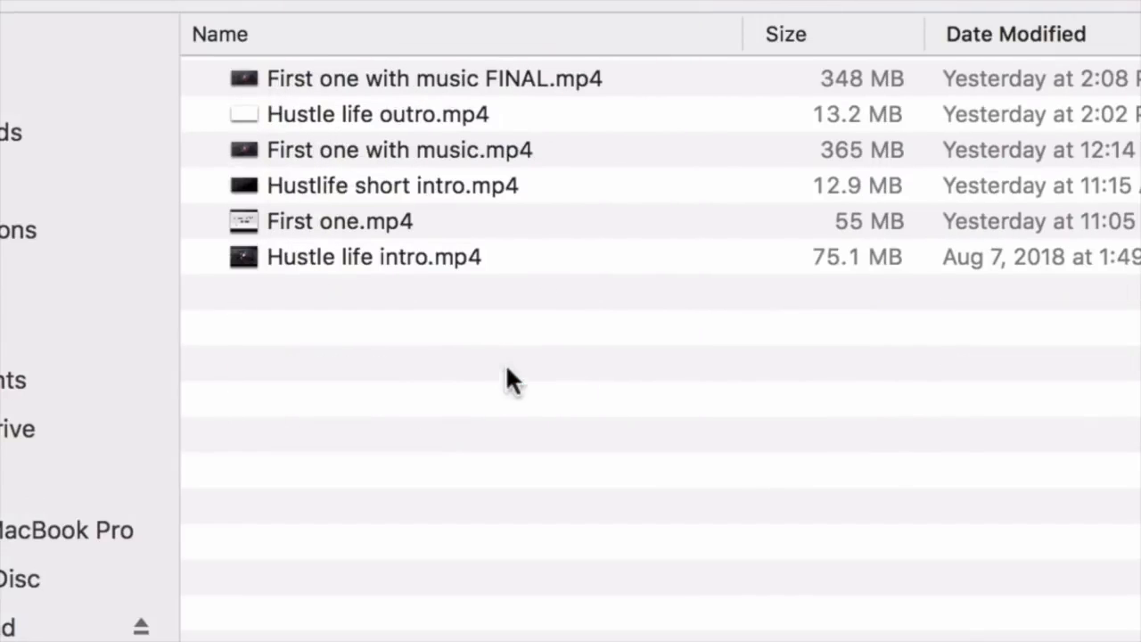
Upload Hustle life outro.mp4 and give it the description 'Test video'.
{"action": "left_click", "coordinate": [407, 114]}
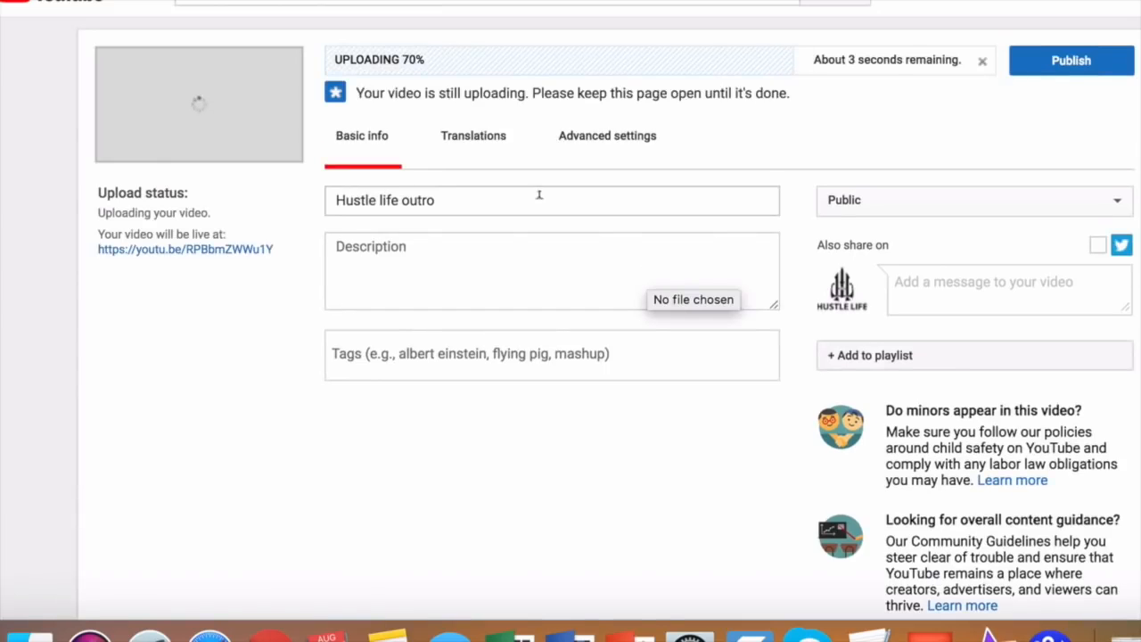
{"action": "left_click", "coordinate": [435, 274]}
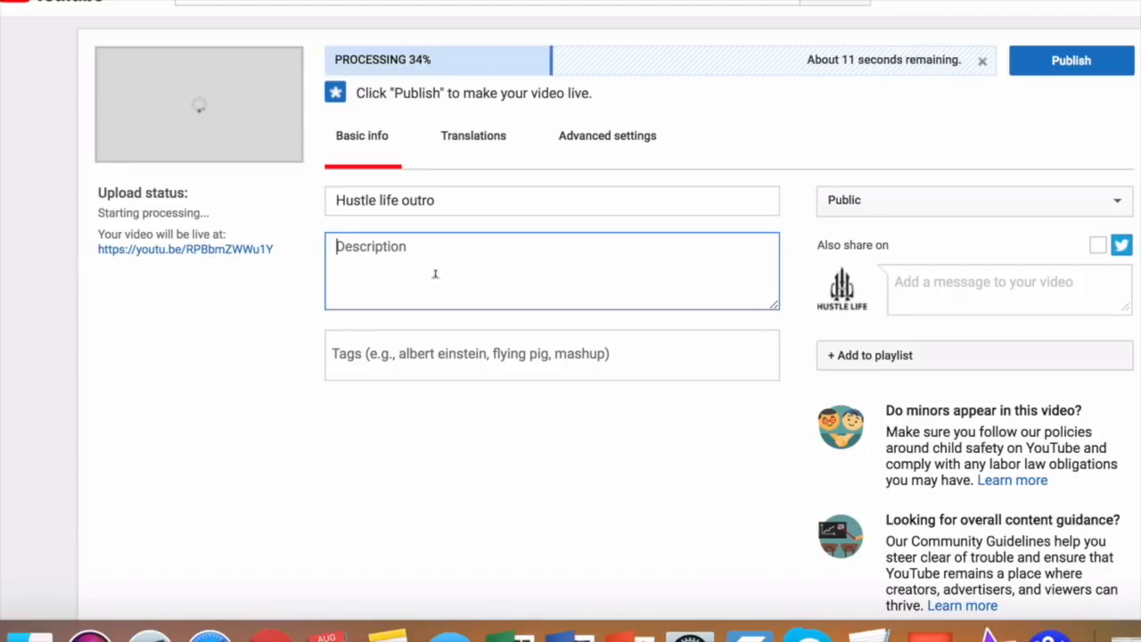
{"action": "type", "text": "Test video"}
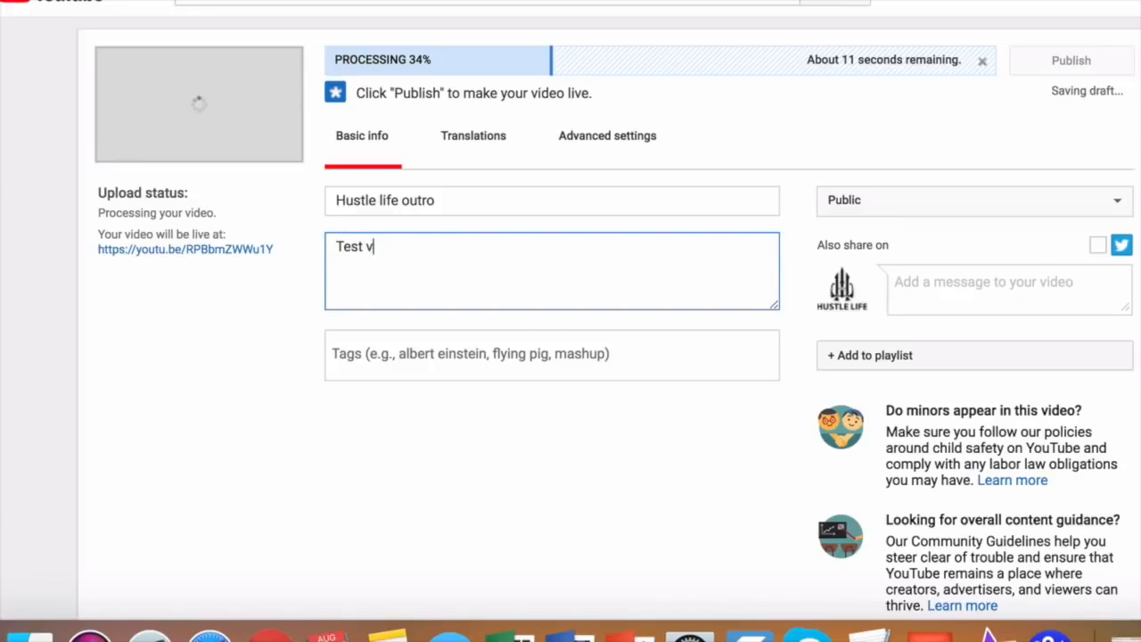
Add the tags test video, video testing, example video and video for youtube.
{"action": "left_click", "coordinate": [456, 345]}
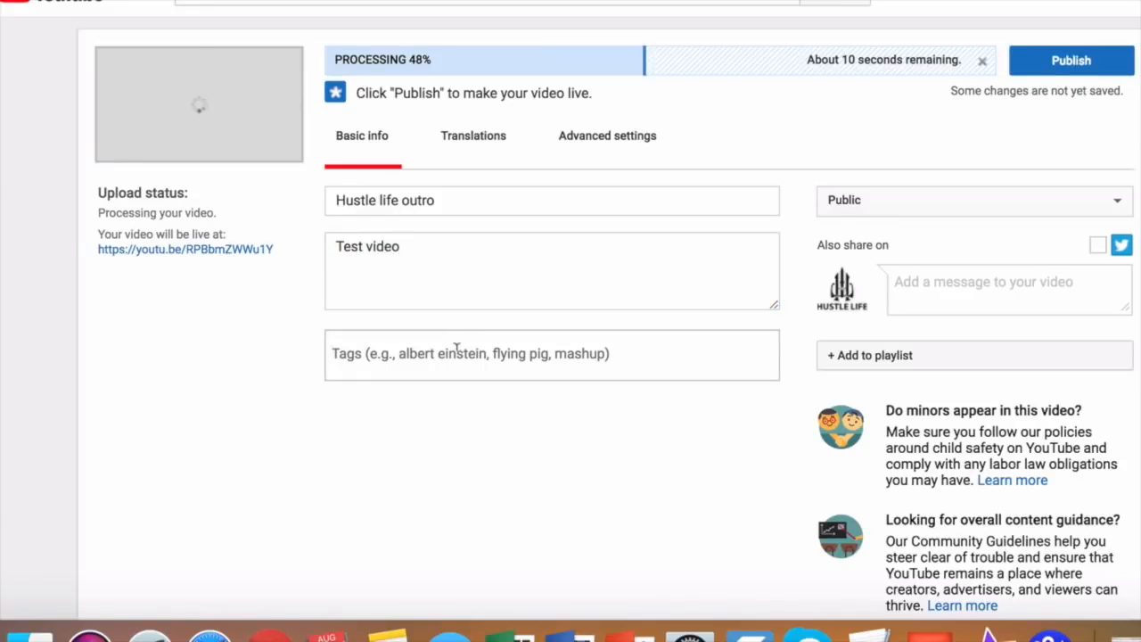
{"action": "type", "text": "test video"}
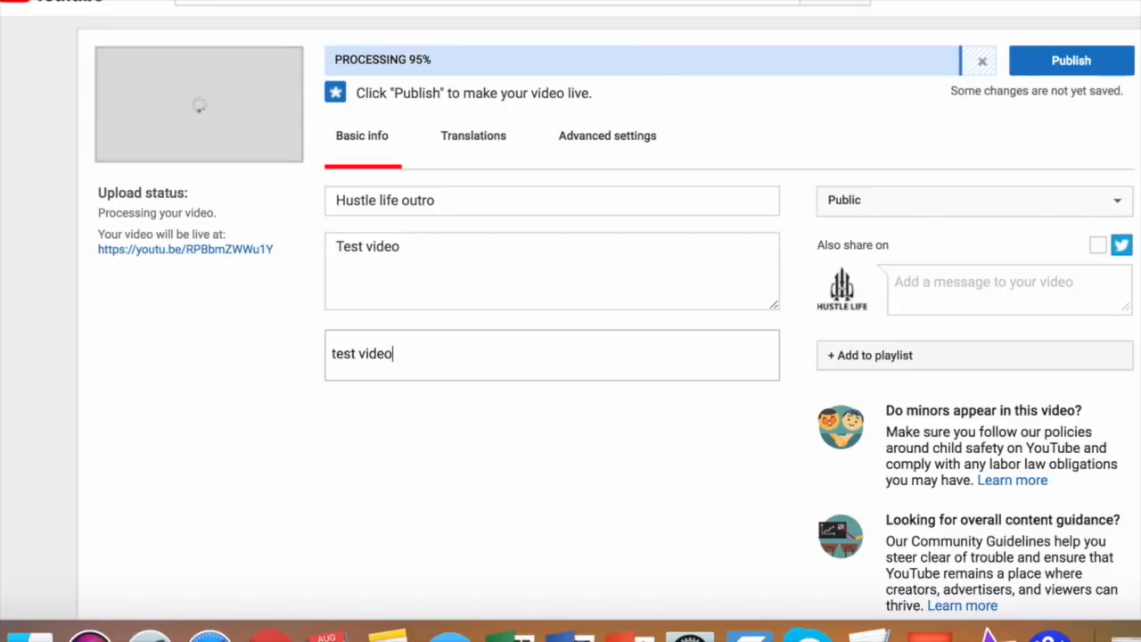
{"action": "key", "text": "Return"}
{"action": "type", "text": "video"}
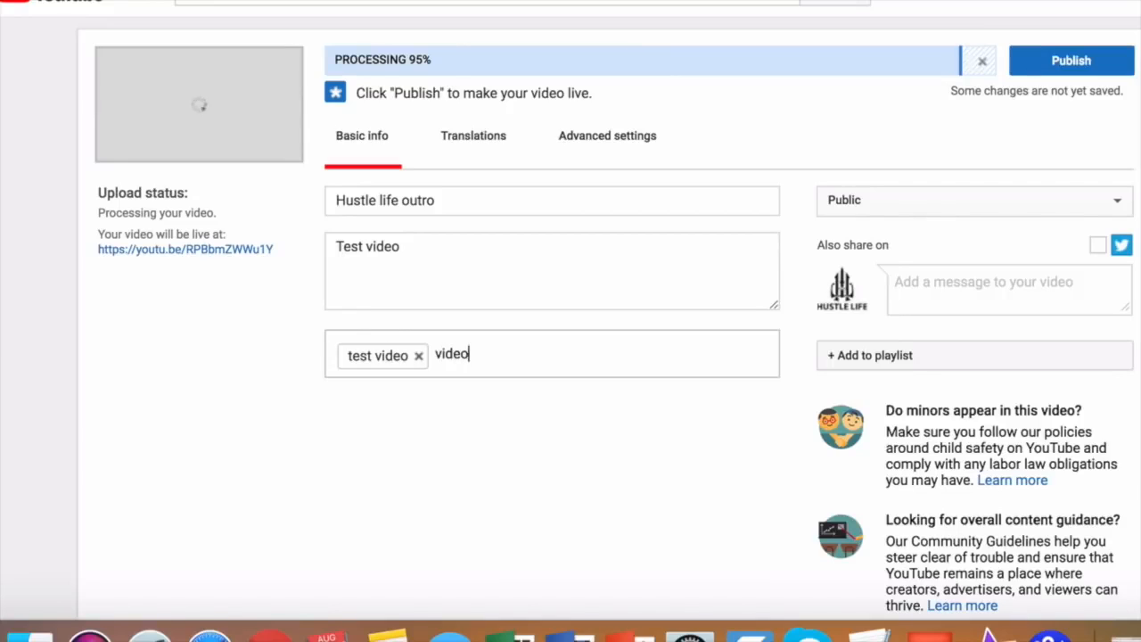
{"action": "type", "text": " testing, examp"}
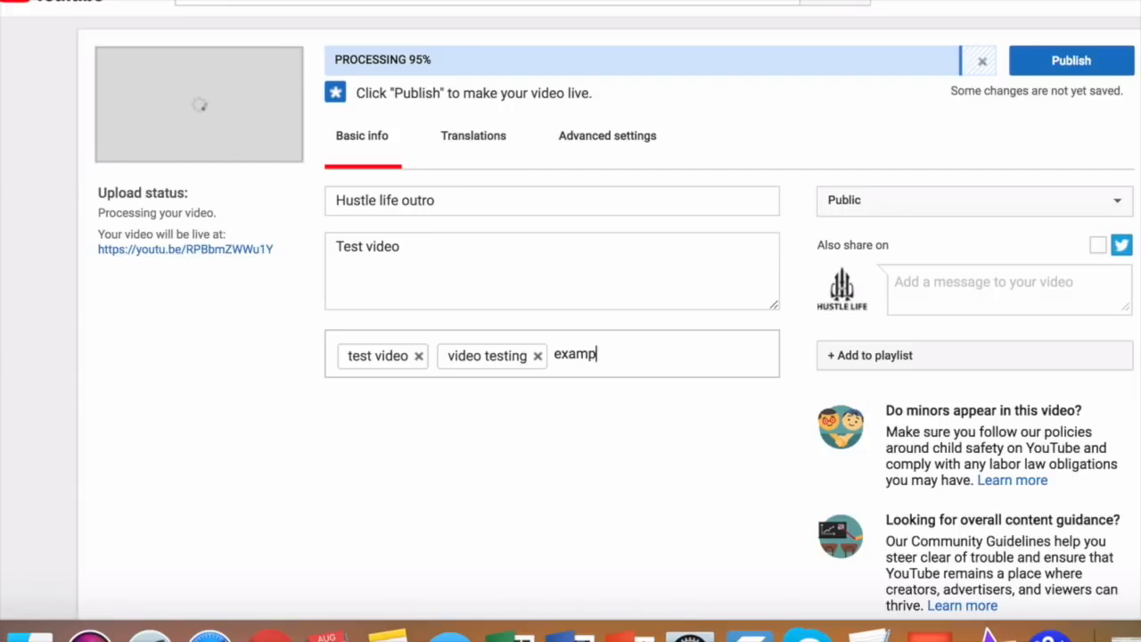
{"action": "type", "text": "le video"}
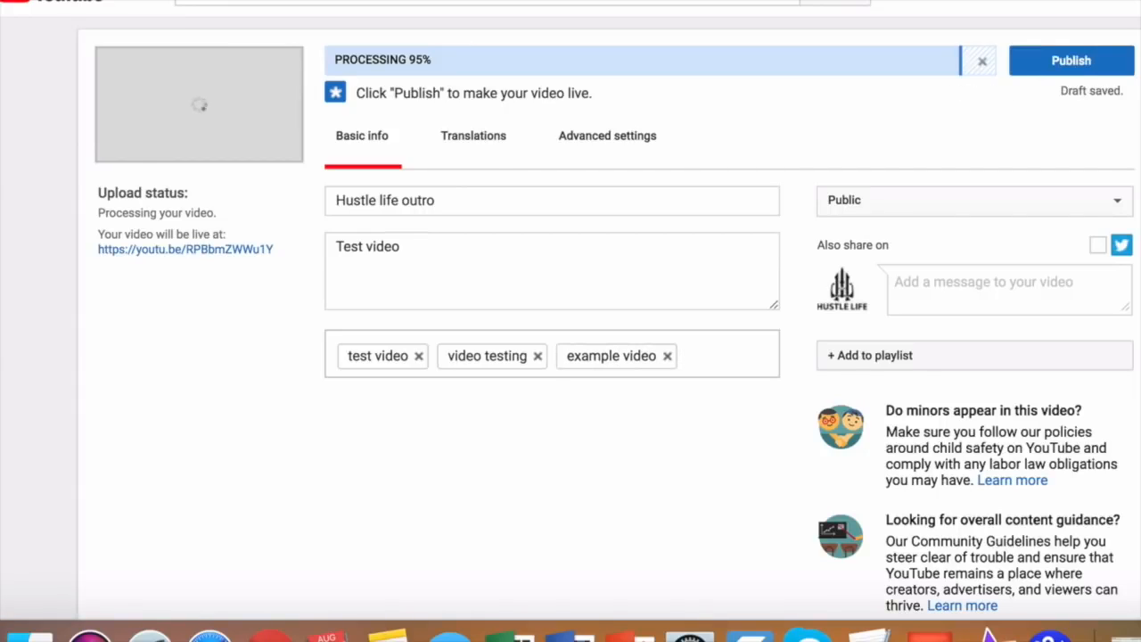
{"action": "type", "text": ", video"}
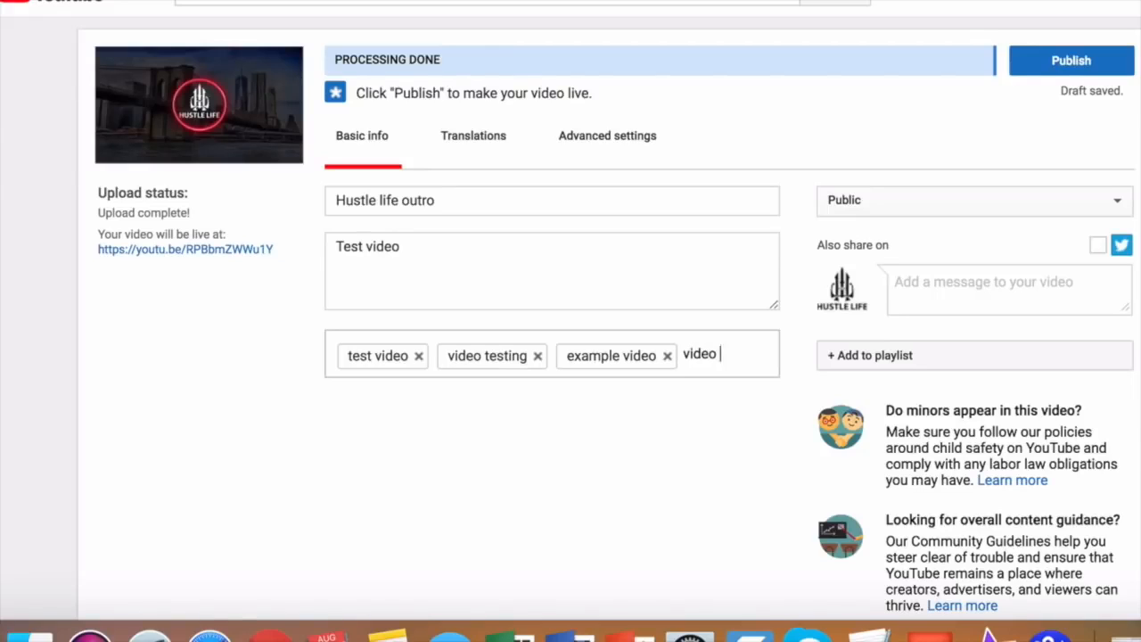
{"action": "type", "text": " for youtub"}
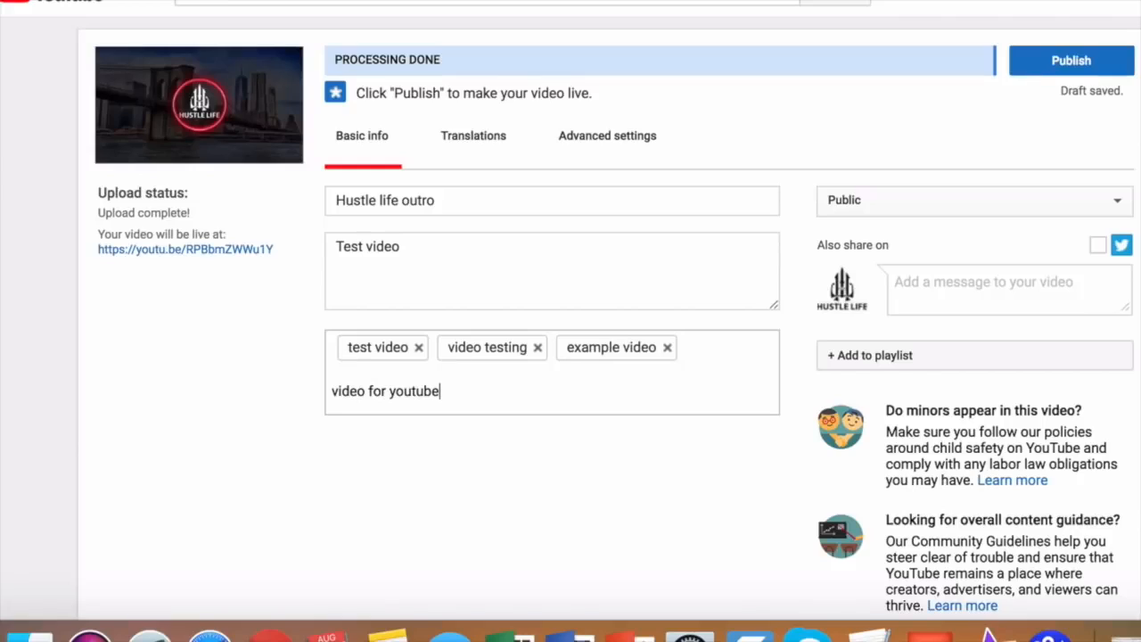
{"action": "type", "text": "e"}
{"action": "key", "text": "Return"}
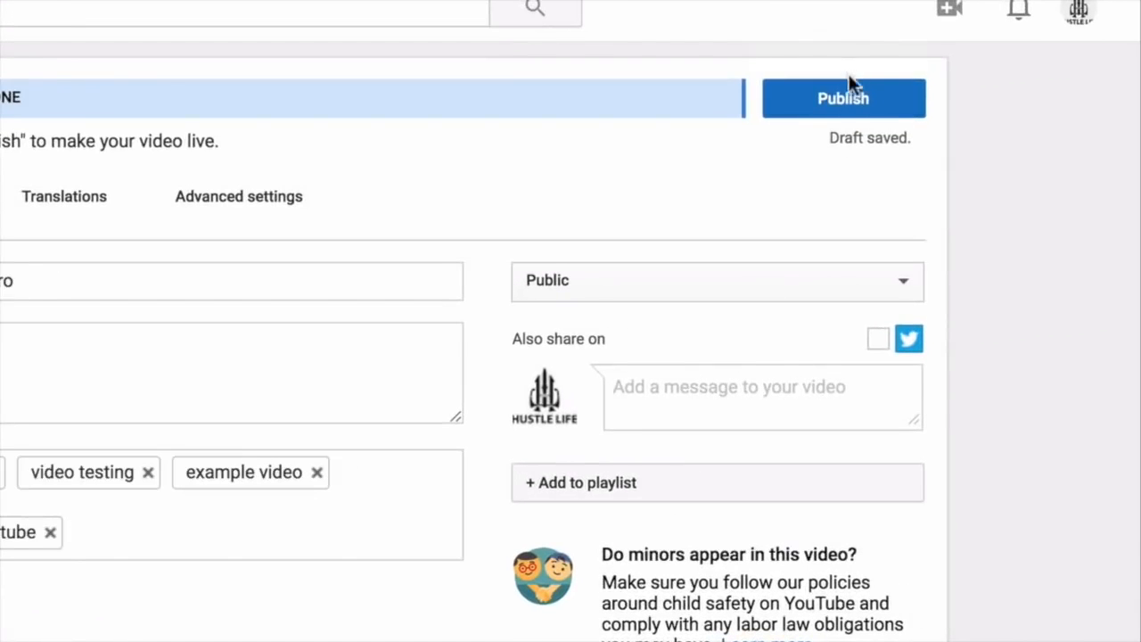
Publish Hustle life outro immediately, then reopen its edit page showing the three thumbnail options.
{"action": "left_click", "coordinate": [1070, 60]}
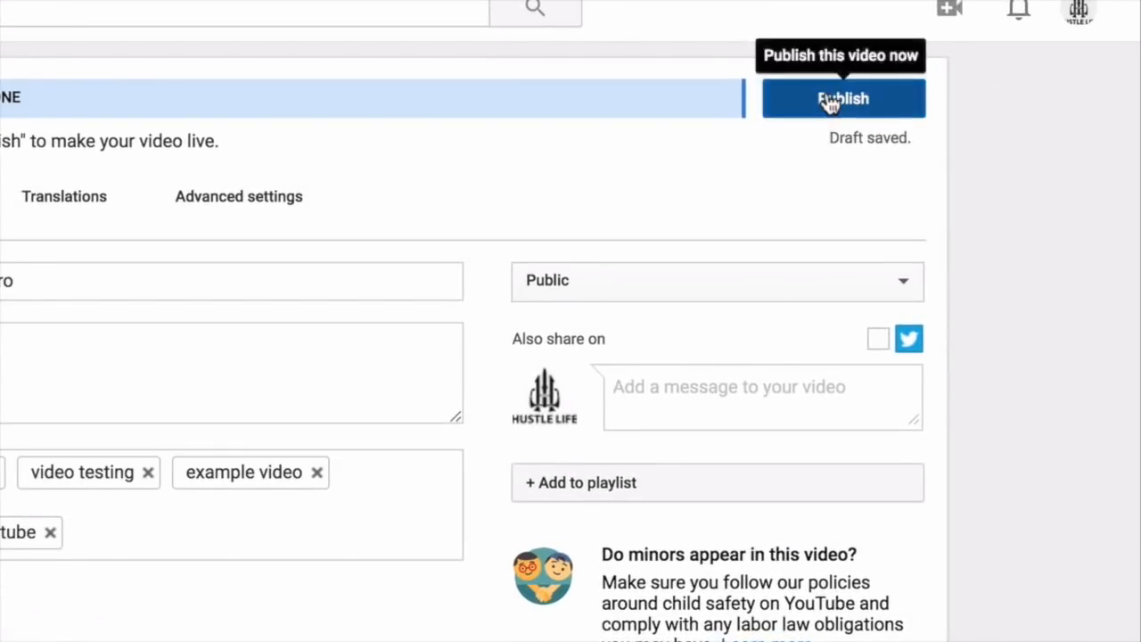
{"action": "left_click", "coordinate": [827, 100]}
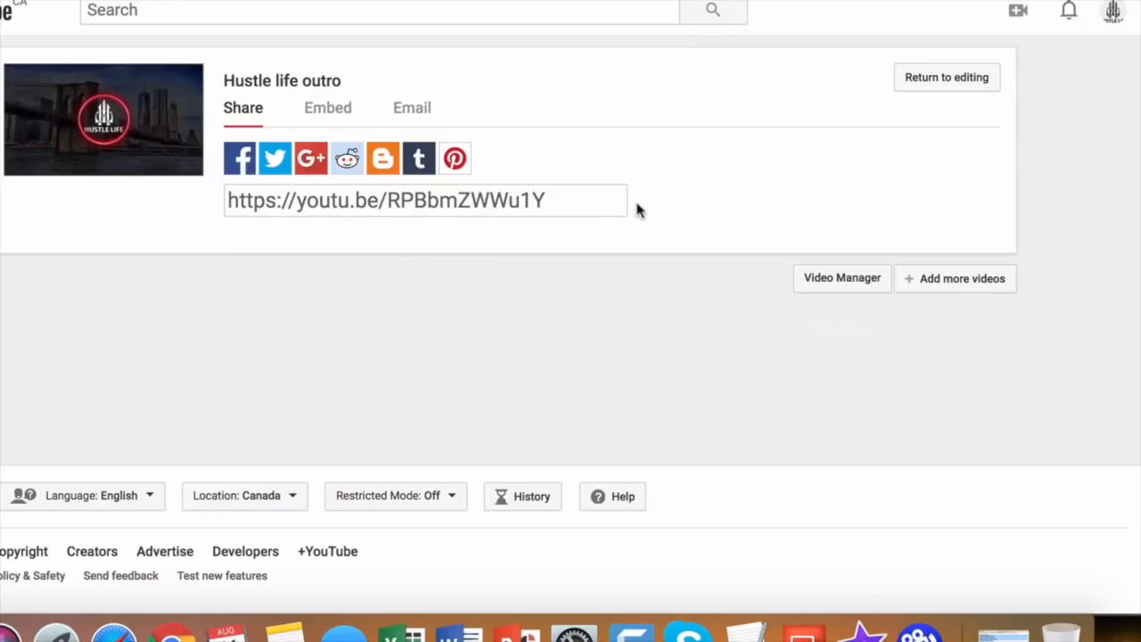
{"action": "left_click", "coordinate": [938, 82]}
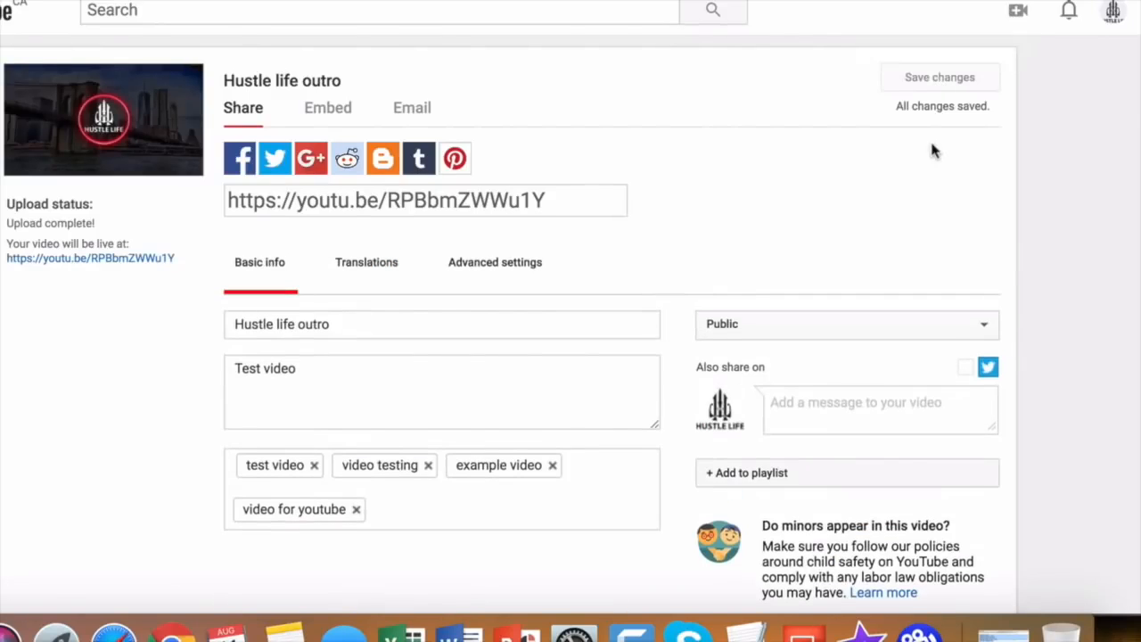
{"action": "scroll", "coordinate": [933, 147], "scroll_direction": "down", "scroll_amount": 5}
{"action": "scroll", "coordinate": [874, 267], "scroll_direction": "up", "scroll_amount": 2}
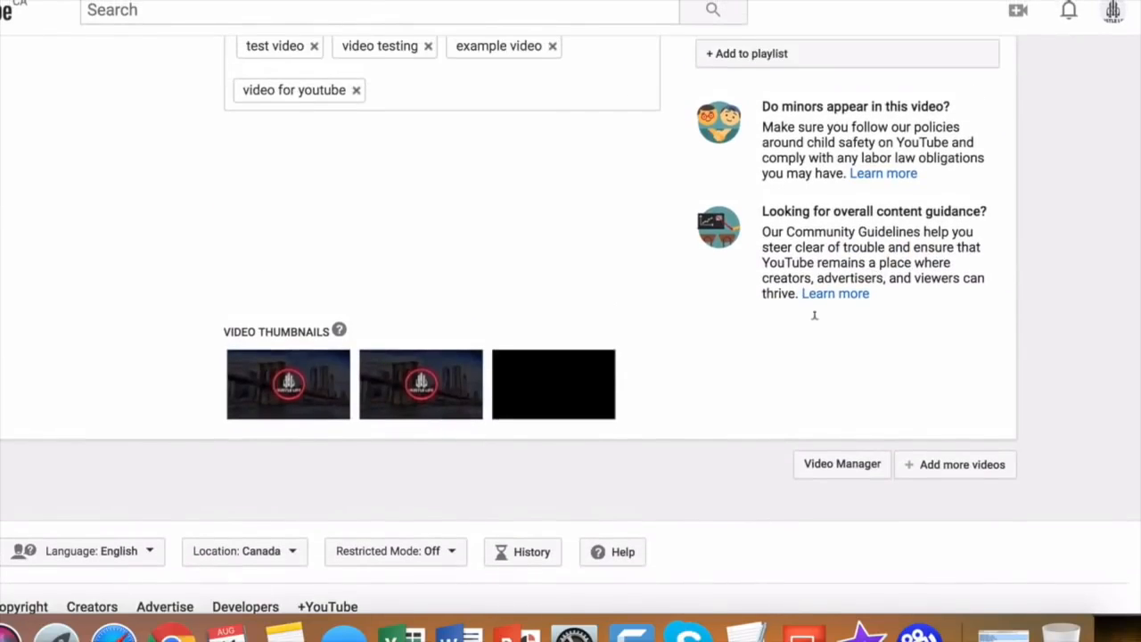
Choose the second suggested thumbnail, keep privacy on Public, and save the changes.
{"action": "left_click", "coordinate": [418, 412]}
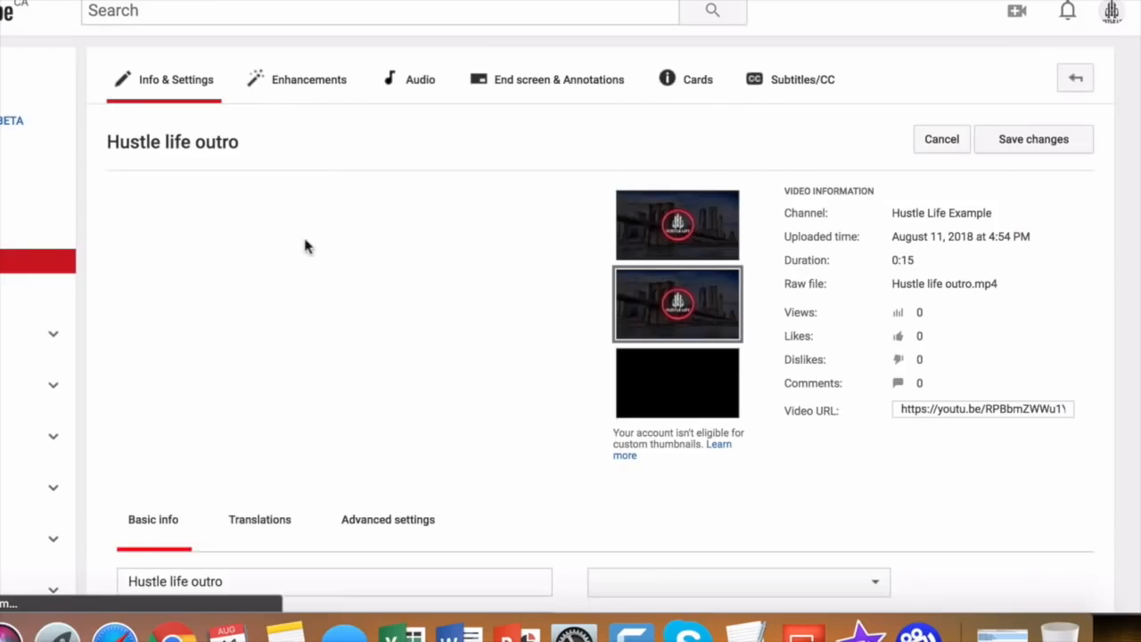
{"action": "scroll", "coordinate": [794, 426], "scroll_direction": "down", "scroll_amount": 2}
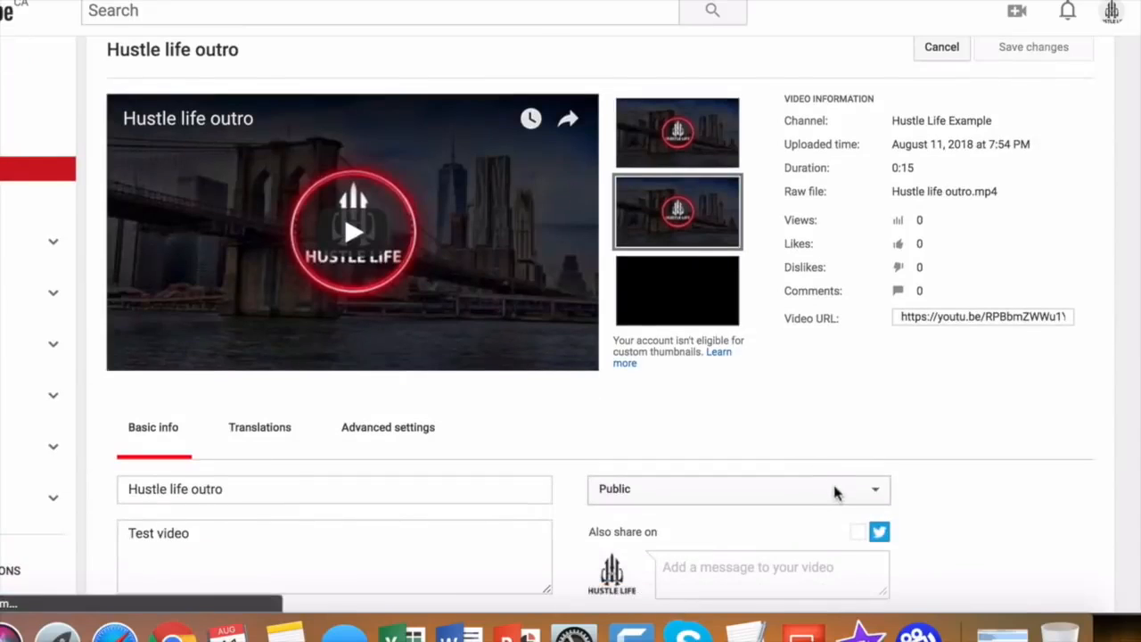
{"action": "left_click", "coordinate": [835, 492]}
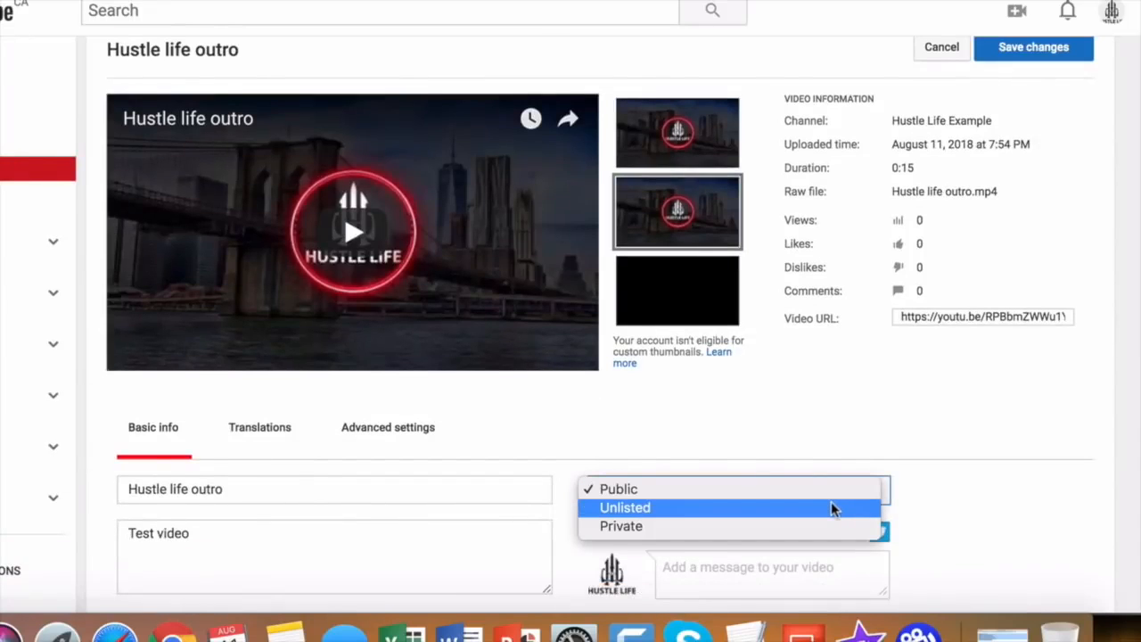
{"action": "left_click", "coordinate": [980, 443]}
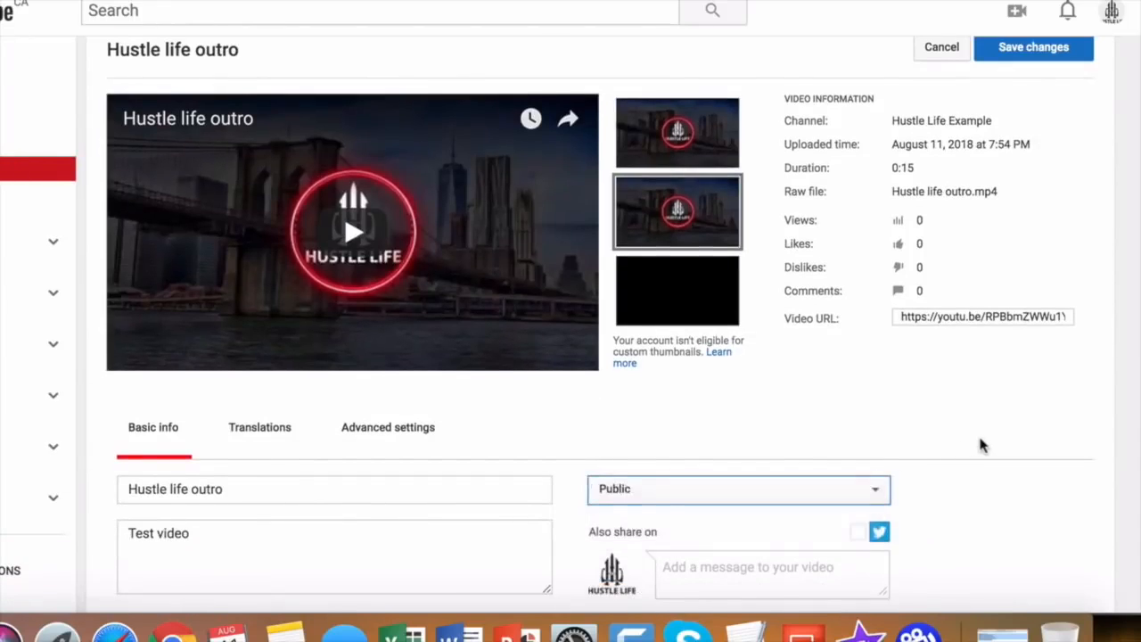
{"action": "scroll", "coordinate": [979, 433], "scroll_direction": "down", "scroll_amount": 3}
{"action": "scroll", "coordinate": [979, 433], "scroll_direction": "up", "scroll_amount": 5}
{"action": "left_click", "coordinate": [1034, 140]}
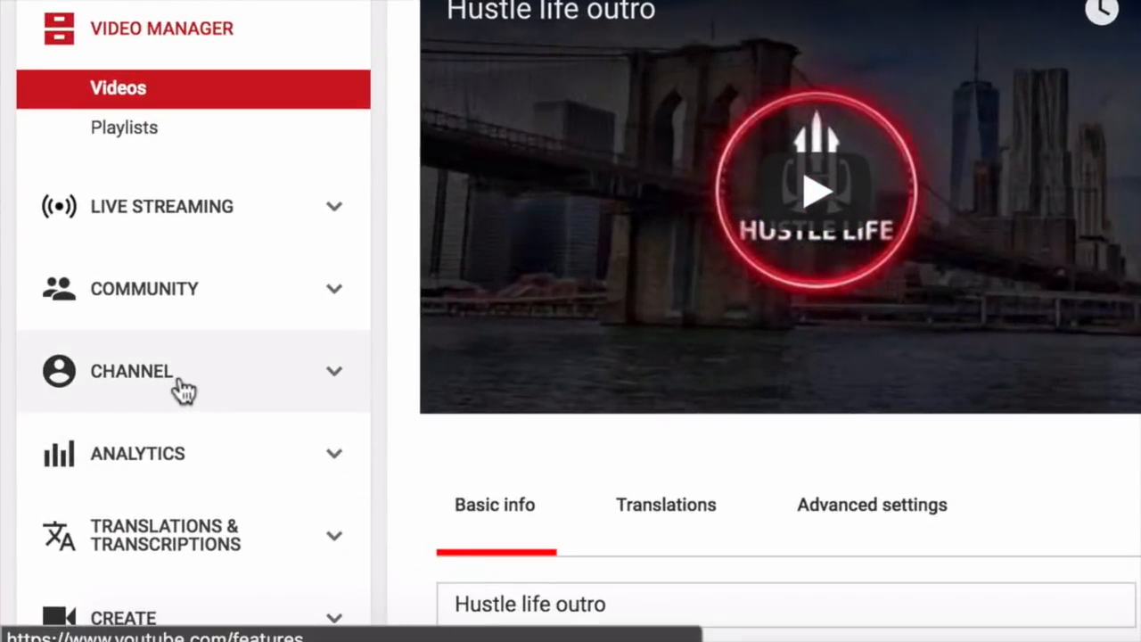
Open Status and features and review its cards: zero strikes, monetization eligible, custom thumbnails off.
{"action": "left_click", "coordinate": [99, 449]}
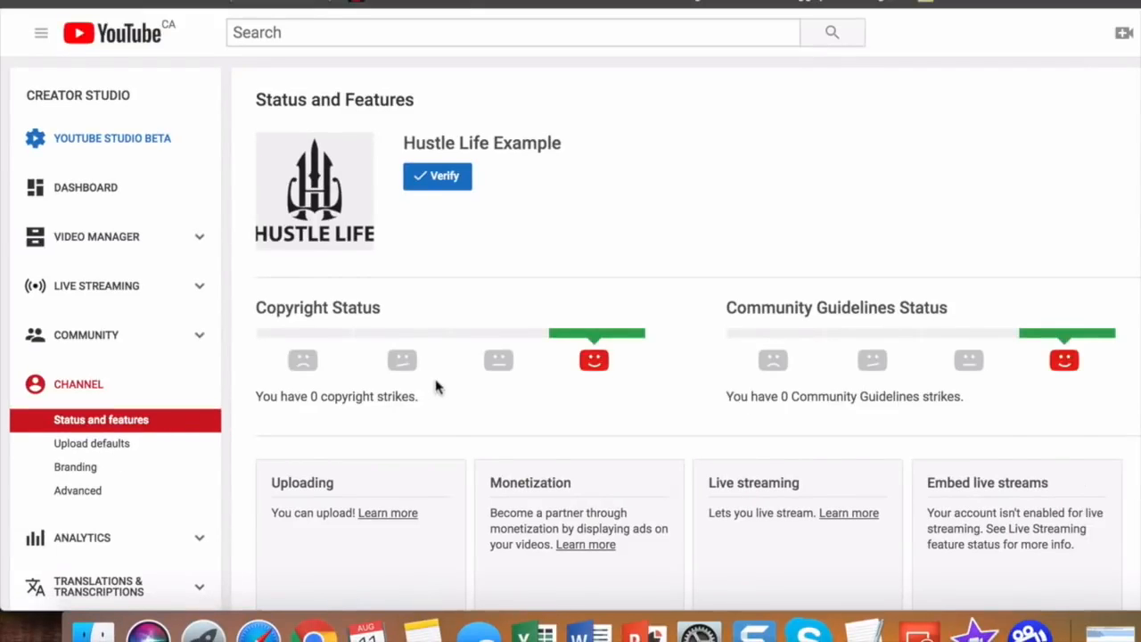
{"action": "scroll", "coordinate": [436, 386], "scroll_direction": "down", "scroll_amount": 3}
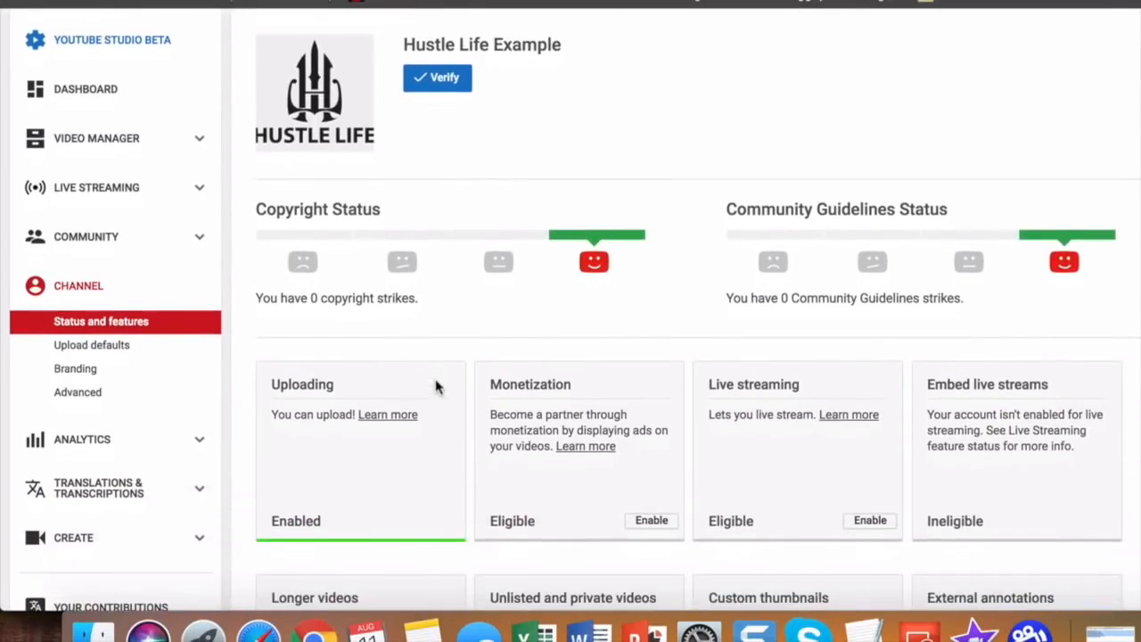
{"action": "scroll", "coordinate": [437, 386], "scroll_direction": "down", "scroll_amount": 3}
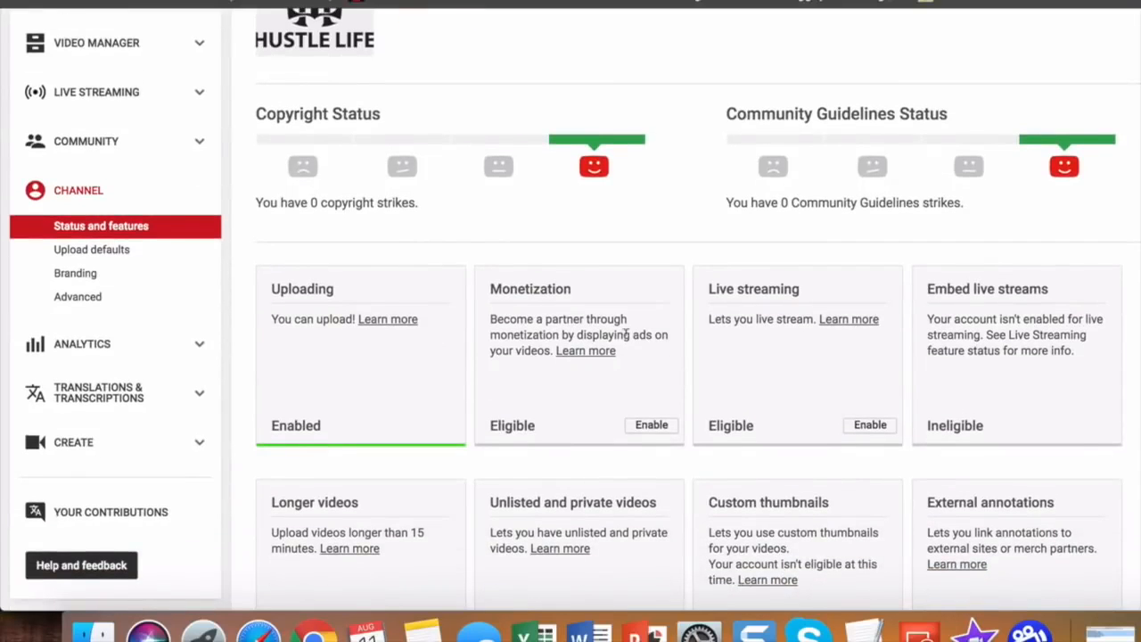
{"action": "scroll", "coordinate": [627, 335], "scroll_direction": "down", "scroll_amount": 6}
{"action": "scroll", "coordinate": [626, 341], "scroll_direction": "down", "scroll_amount": 4}
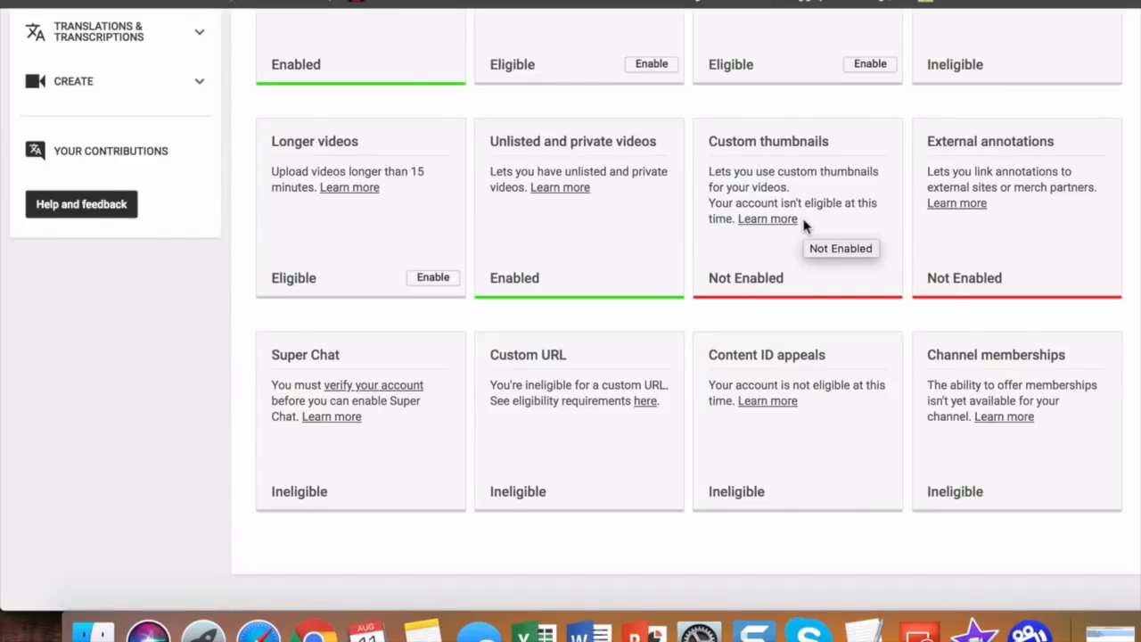
{"action": "scroll", "coordinate": [803, 224], "scroll_direction": "up", "scroll_amount": 5}
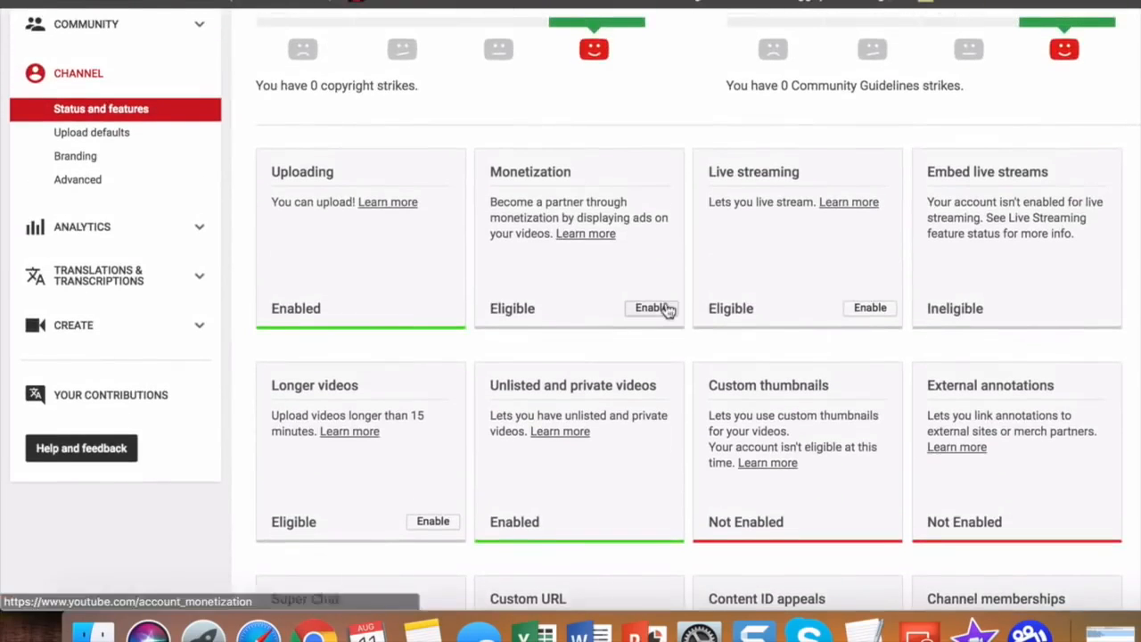
Open Monetization, read the not-enabled account status and application steps, then go back.
{"action": "left_click", "coordinate": [658, 311]}
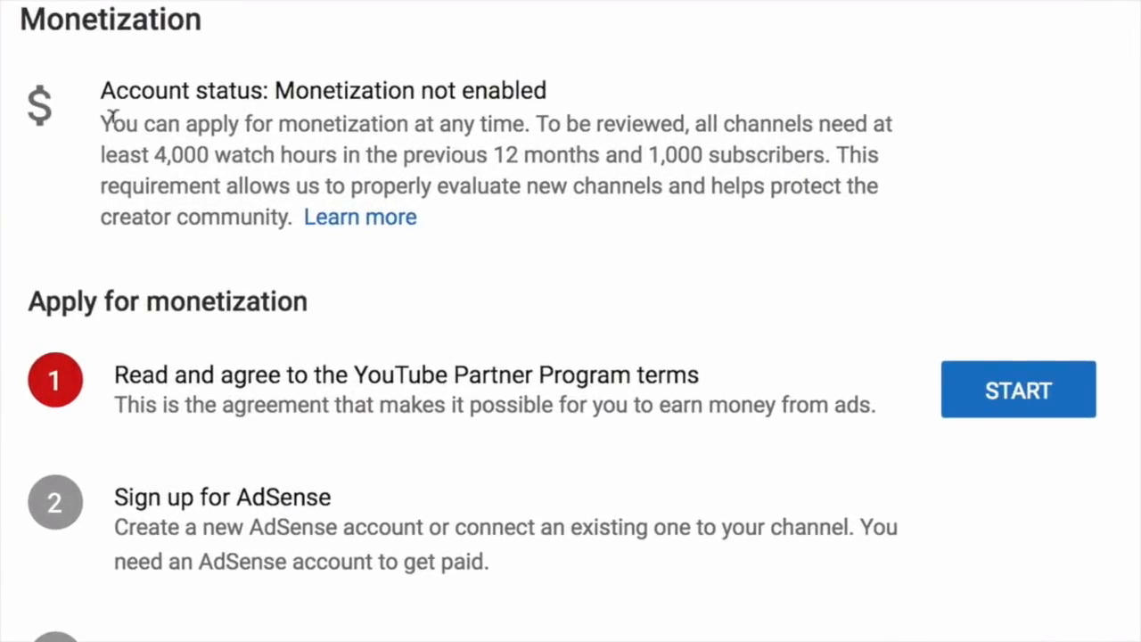
{"action": "left_click_drag", "start_coordinate": [98, 118], "coordinate": [469, 230]}
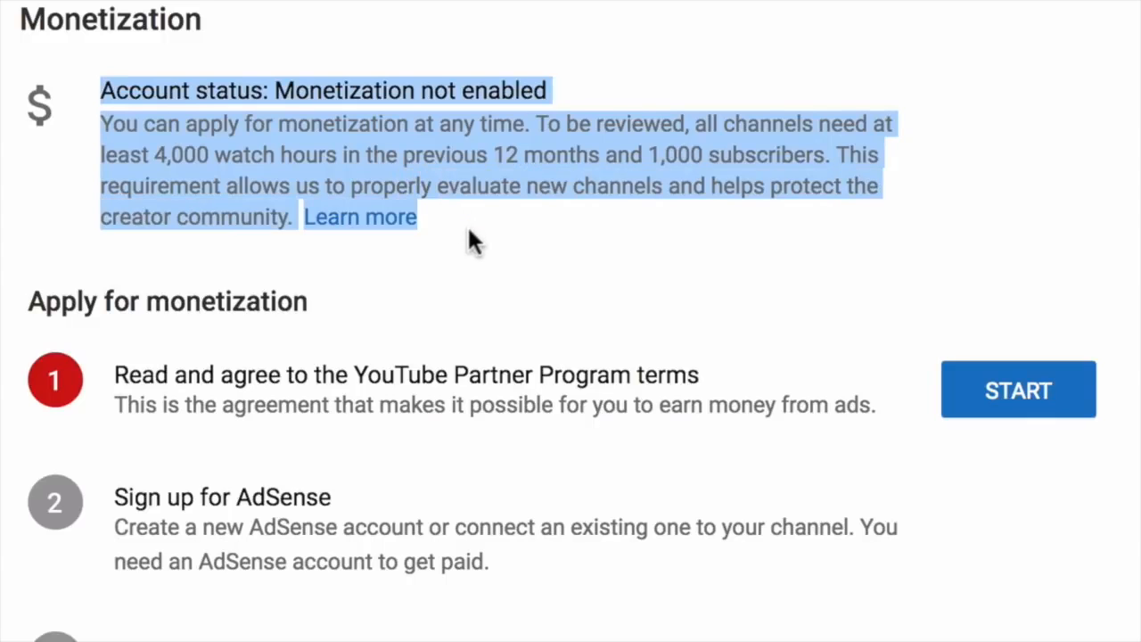
{"action": "left_click", "coordinate": [519, 234]}
{"action": "scroll", "coordinate": [523, 243], "scroll_direction": "down", "scroll_amount": 2}
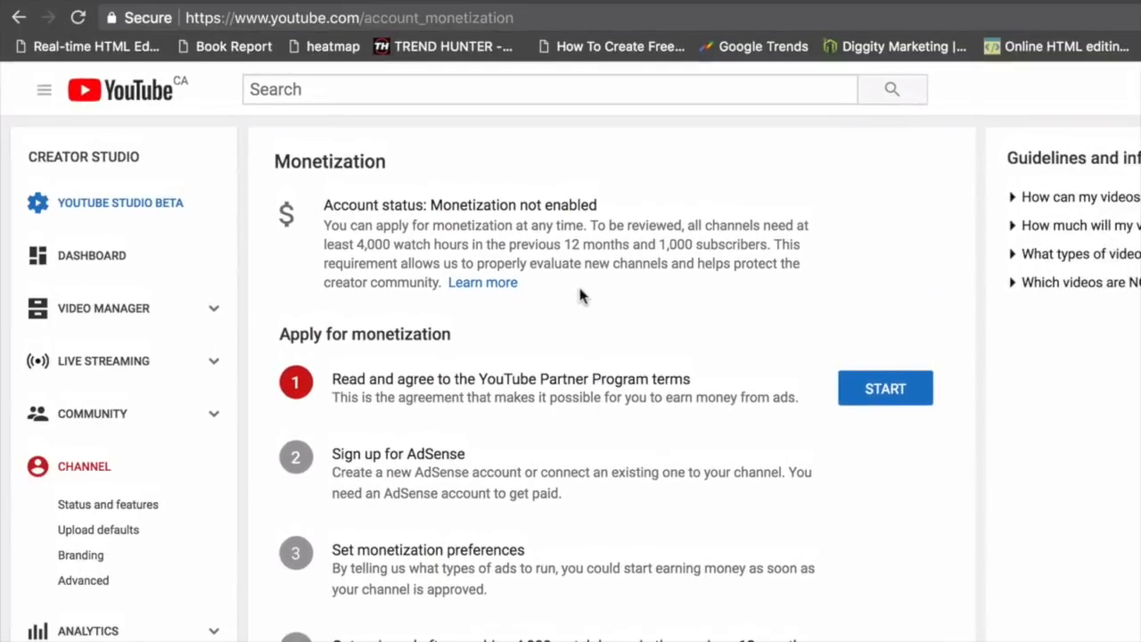
{"action": "left_click", "coordinate": [18, 17]}
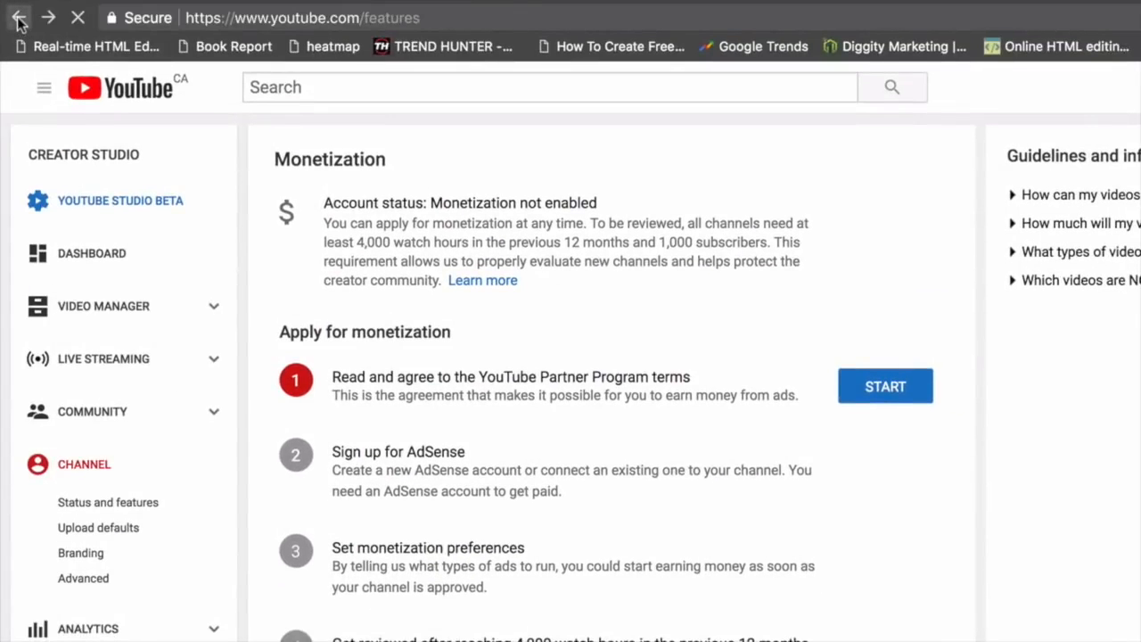
Find the Super Chat card and follow its 'verify your account' link.
{"action": "scroll", "coordinate": [511, 389], "scroll_direction": "down", "scroll_amount": 4}
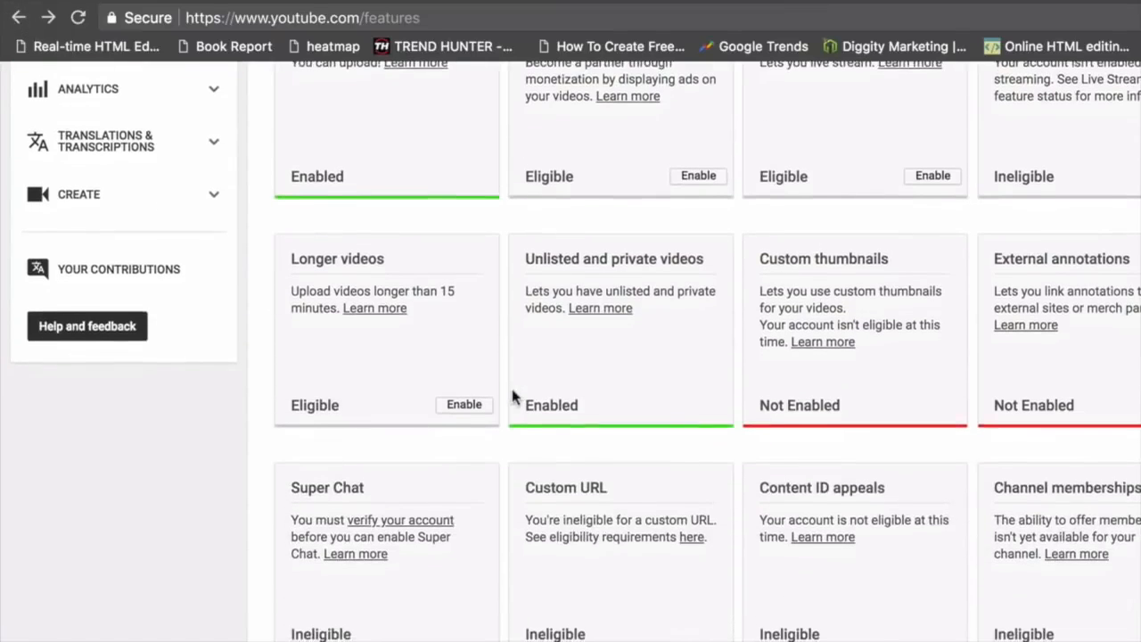
{"action": "scroll", "coordinate": [513, 396], "scroll_direction": "down", "scroll_amount": 1}
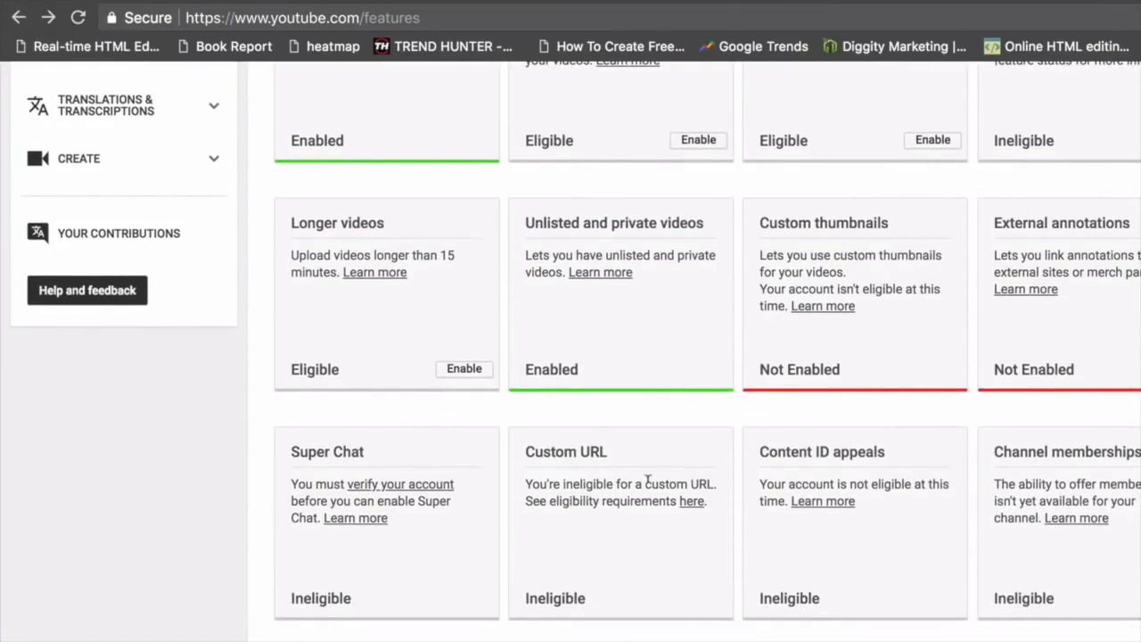
{"action": "scroll", "coordinate": [647, 485], "scroll_direction": "up", "scroll_amount": 1}
{"action": "scroll", "coordinate": [648, 489], "scroll_direction": "up", "scroll_amount": 2}
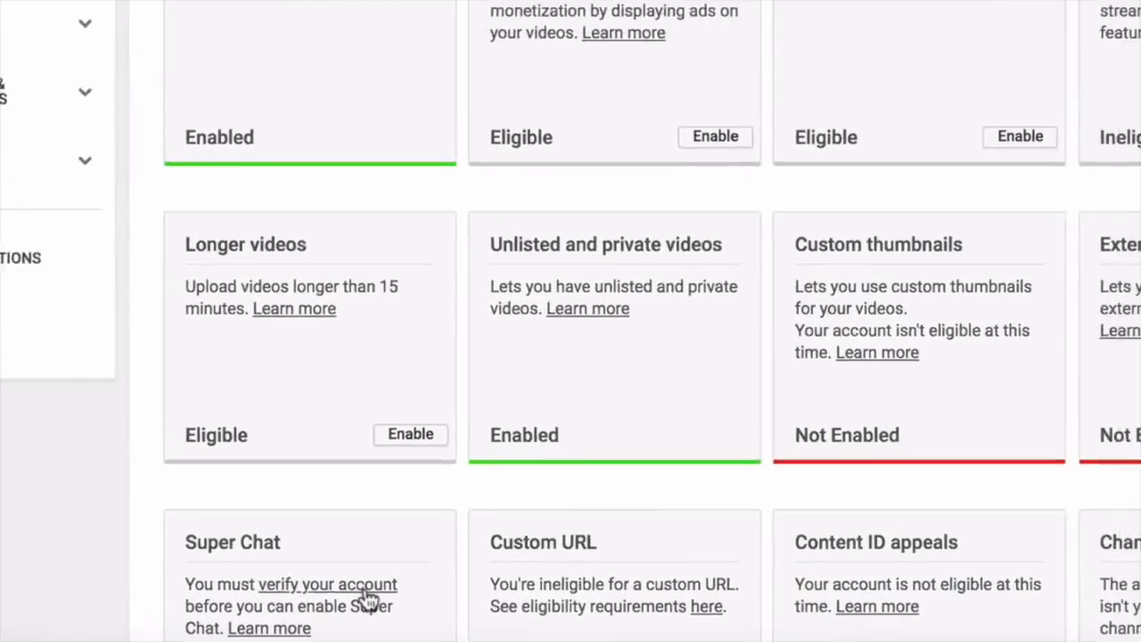
{"action": "left_click", "coordinate": [366, 592]}
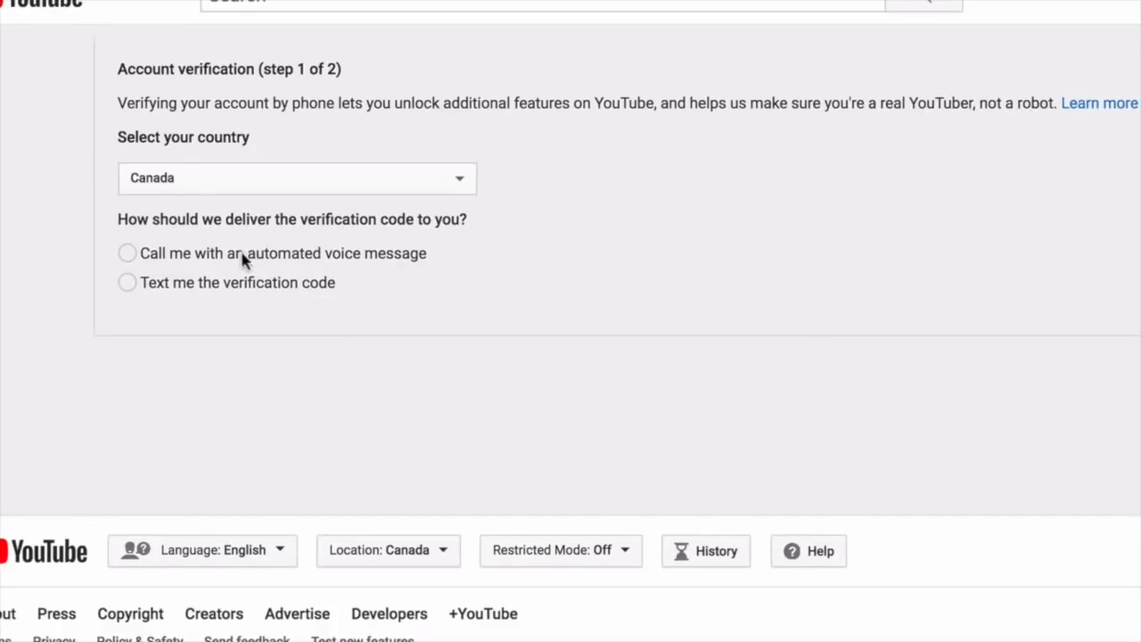
Pick text delivery for the code, leave the phone number empty, and return to Status and features.
{"action": "left_click", "coordinate": [233, 285]}
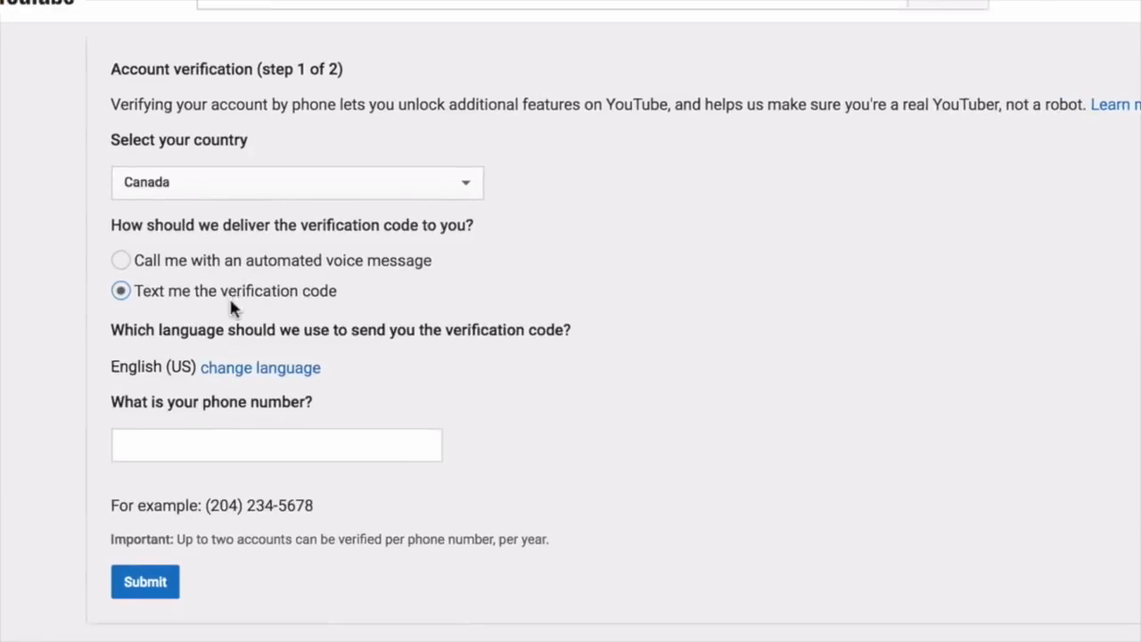
{"action": "left_click", "coordinate": [243, 417]}
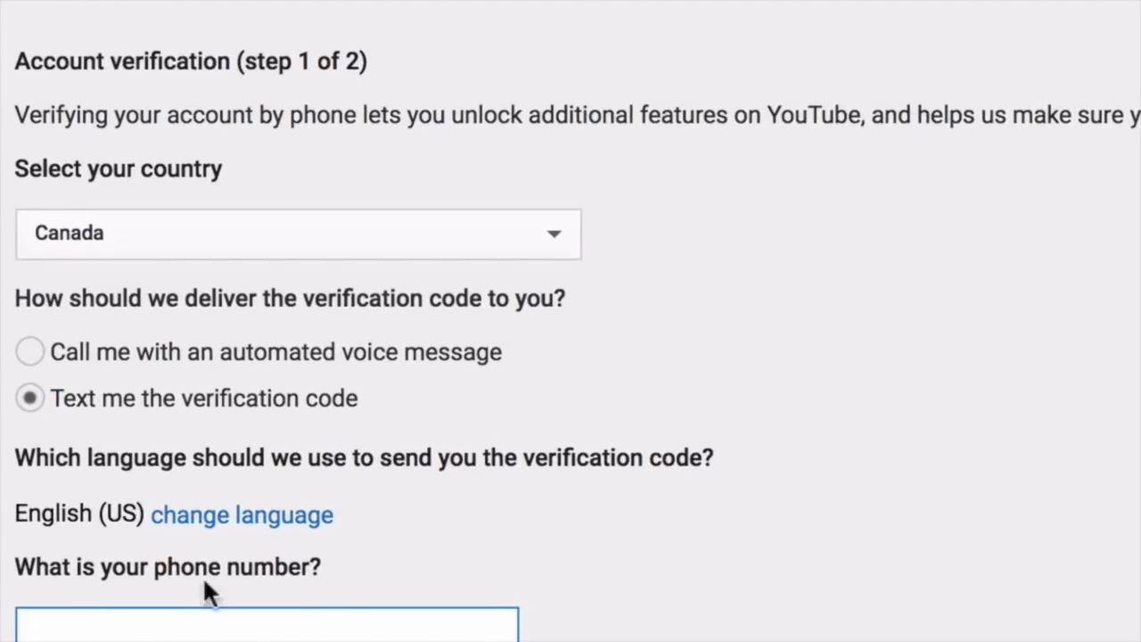
{"action": "left_click", "coordinate": [595, 253]}
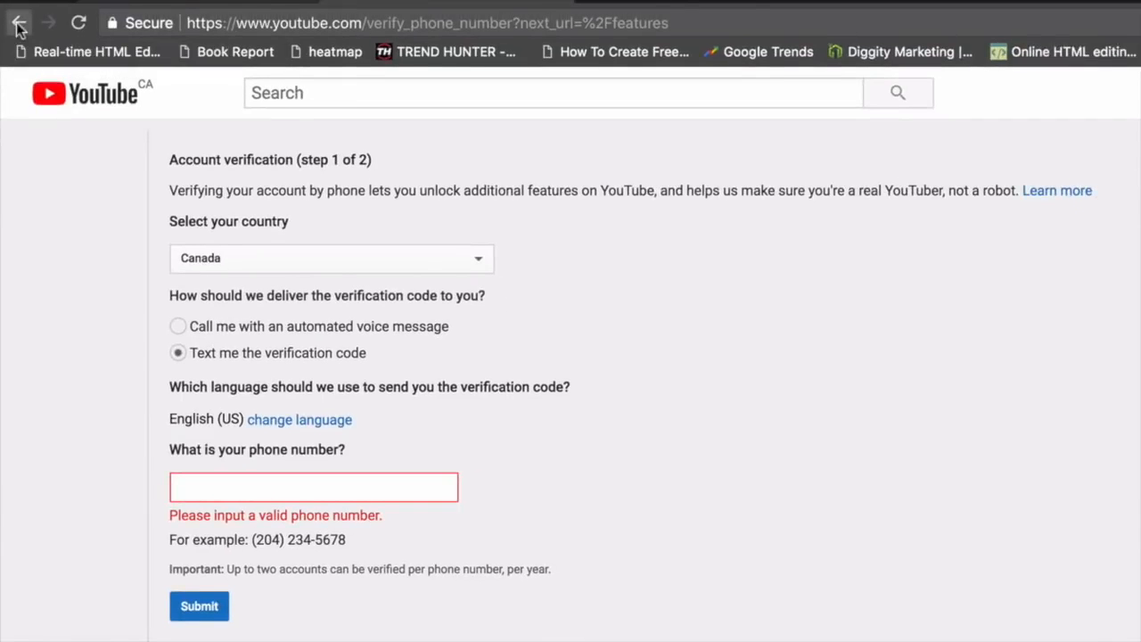
{"action": "left_click", "coordinate": [17, 24]}
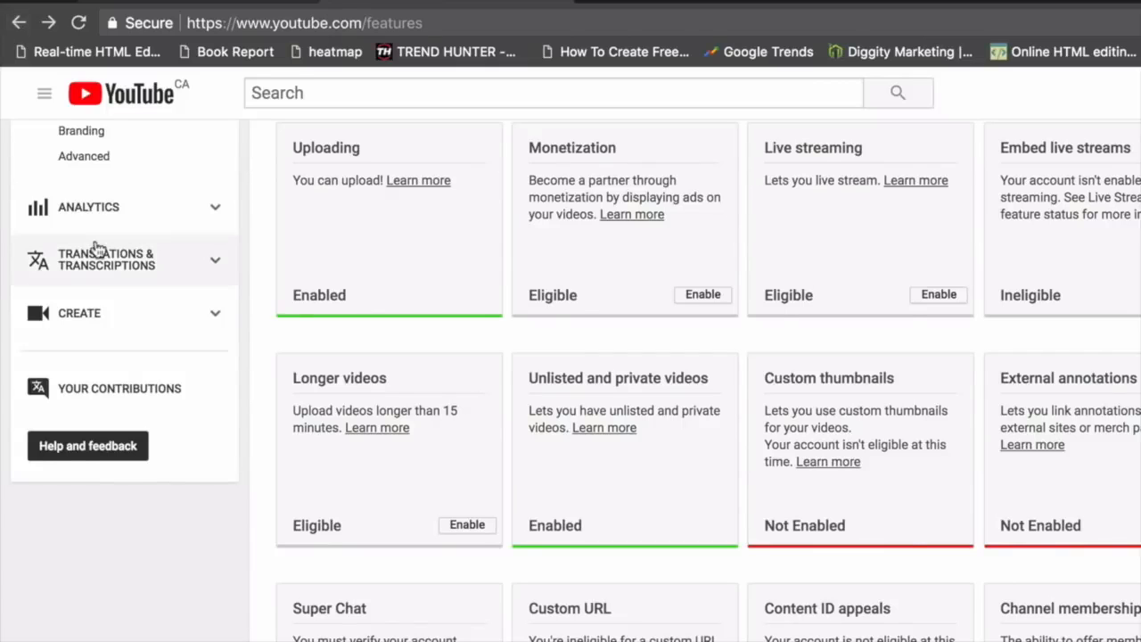
{"action": "scroll", "coordinate": [94, 247], "scroll_direction": "up", "scroll_amount": 5}
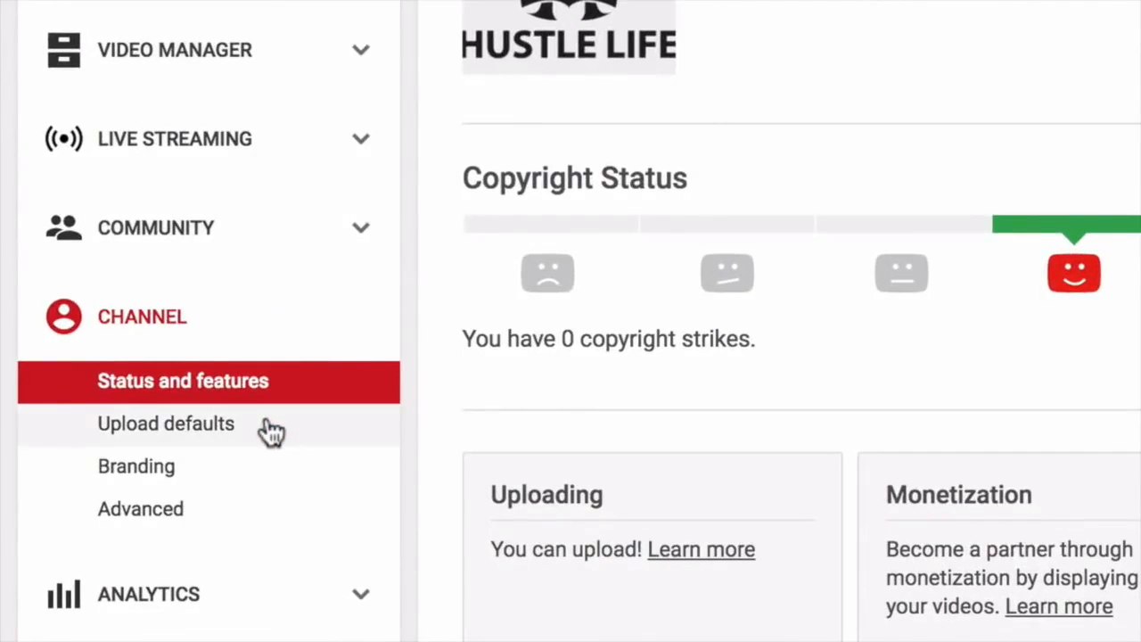
Open Upload defaults and set the default category to People & Blogs.
{"action": "left_click", "coordinate": [270, 431]}
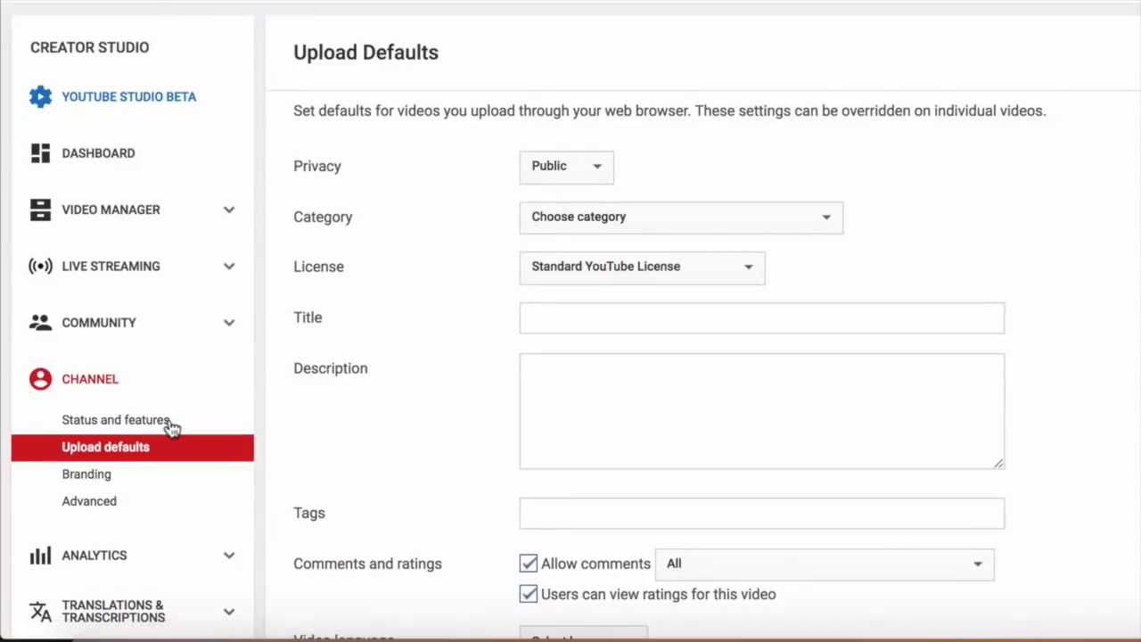
{"action": "left_click", "coordinate": [571, 219]}
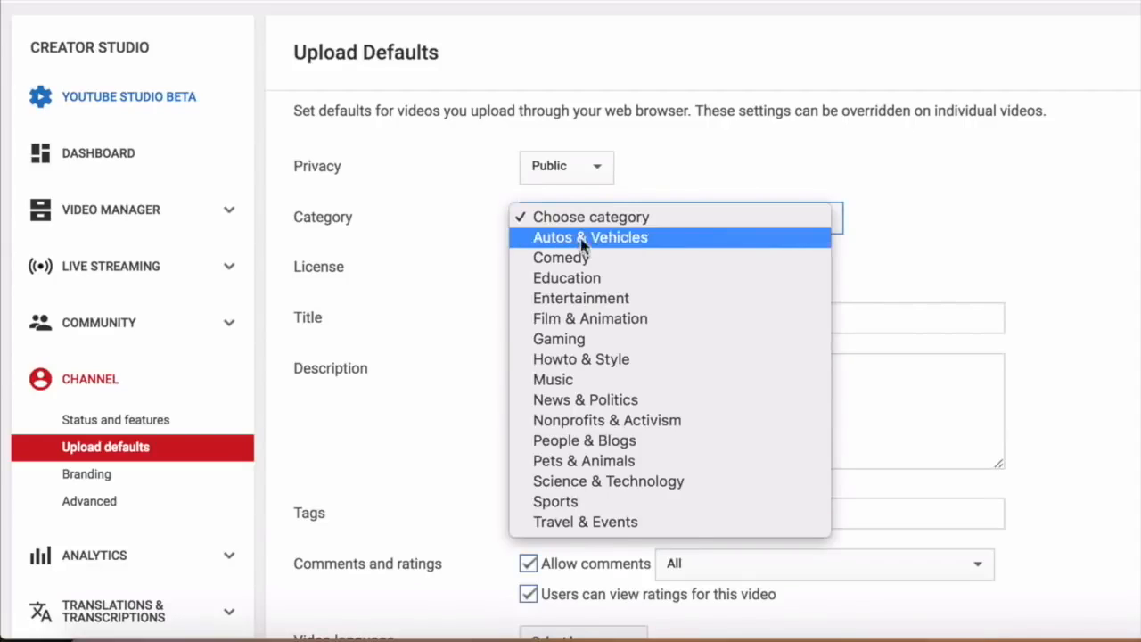
{"action": "left_click", "coordinate": [622, 446]}
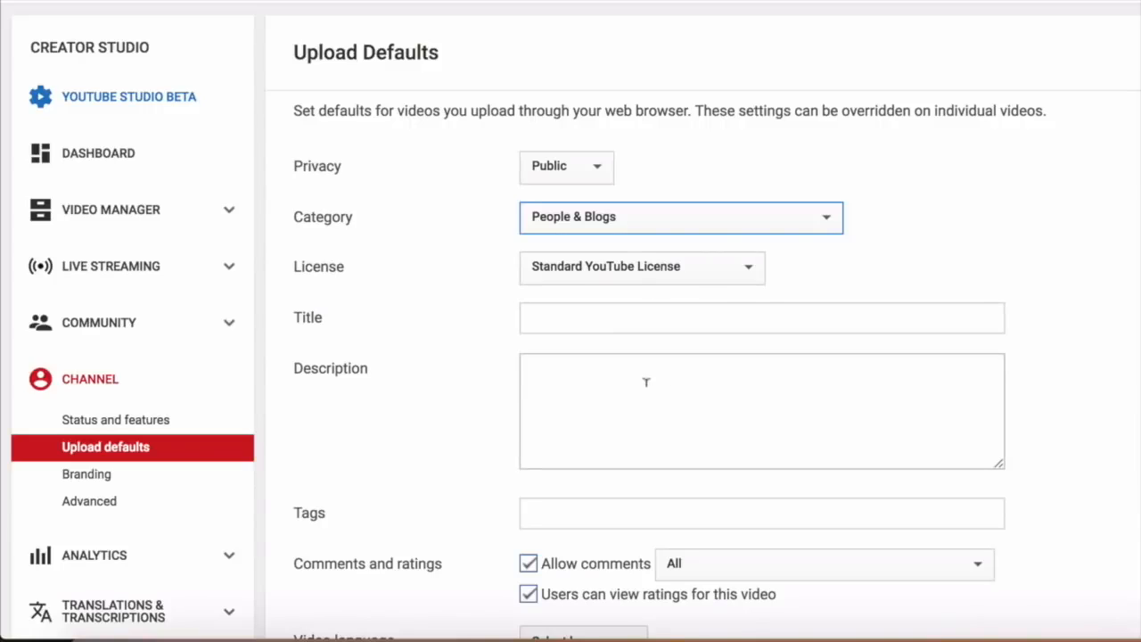
Enter the default description 'Thank you for watching, make sure to follow me on my blog at hustlelife.net'.
{"action": "left_click", "coordinate": [645, 404]}
{"action": "type", "text": "Tha"}
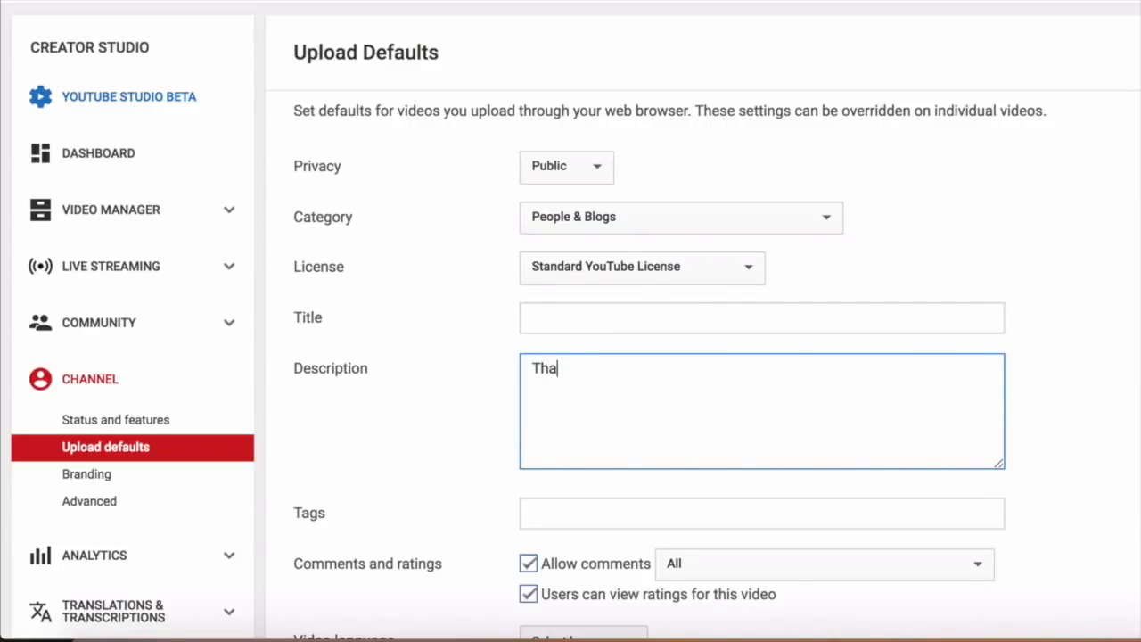
{"action": "type", "text": "nk you for watch"}
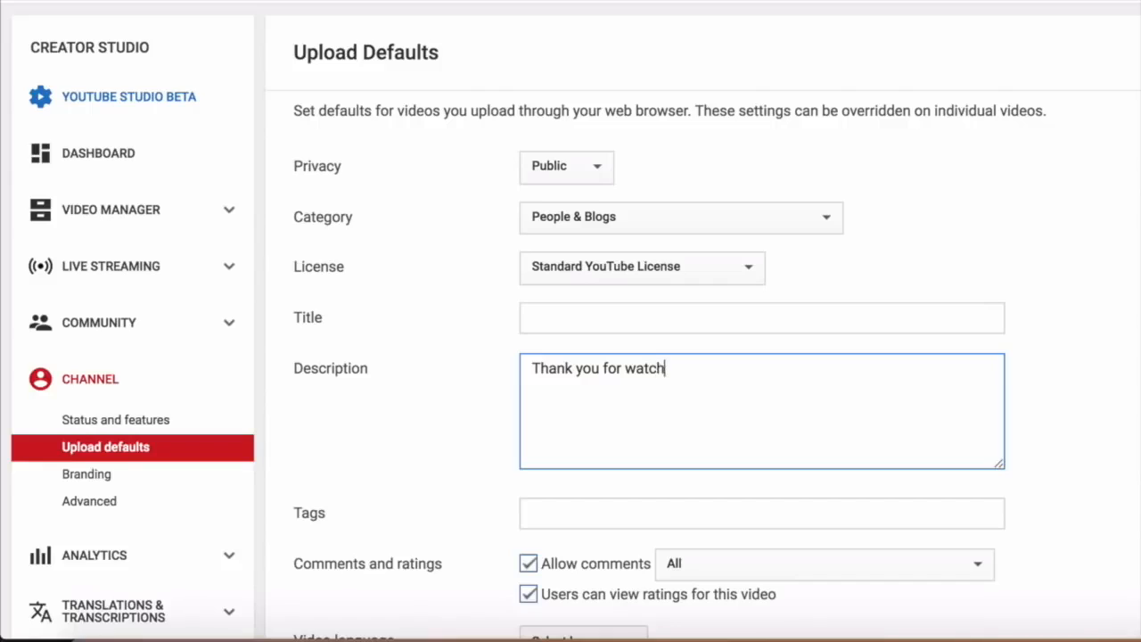
{"action": "type", "text": "ing, make sure tofo"}
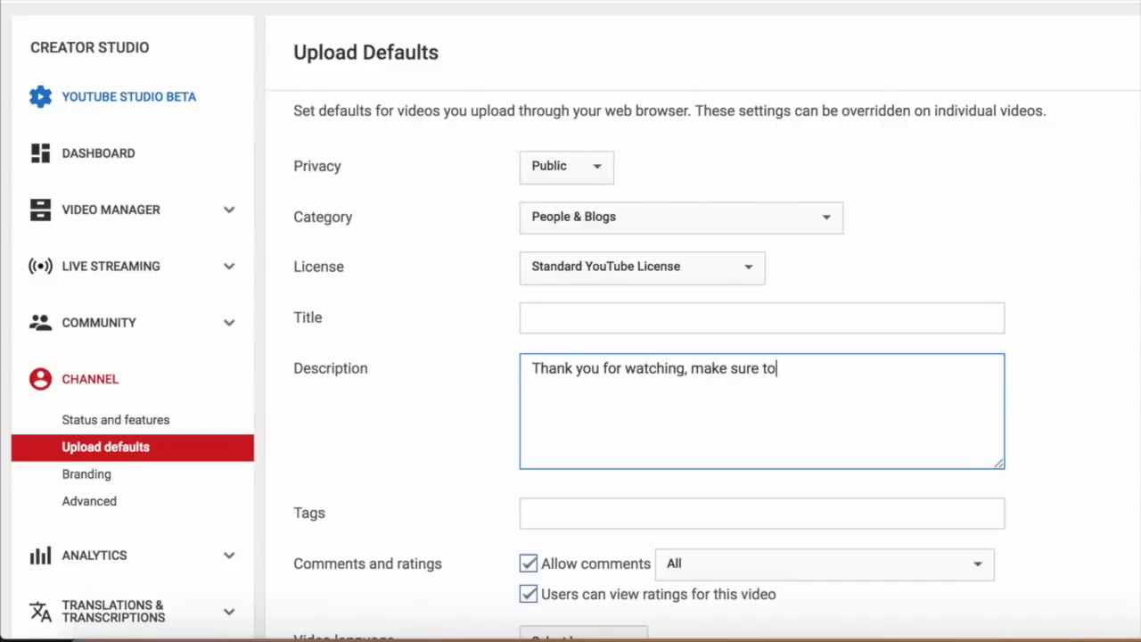
{"action": "key", "text": "BackSpace"}
{"action": "key", "text": "BackSpace"}
{"action": "type", "text": "follow me on my blog at "}
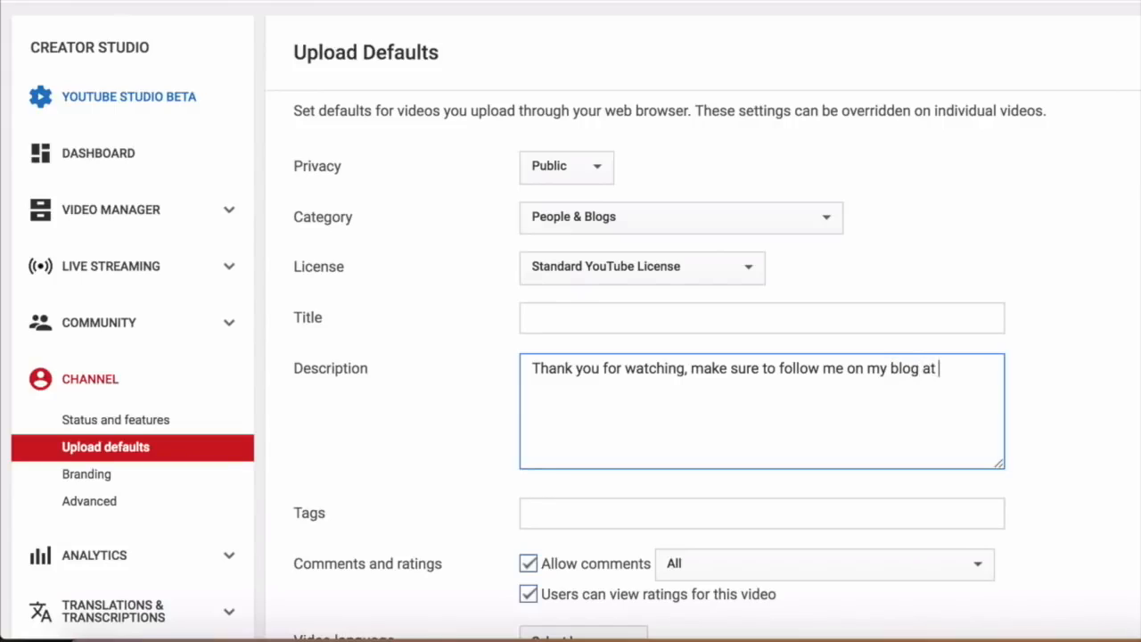
{"action": "type", "text": "hustlelife.net"}
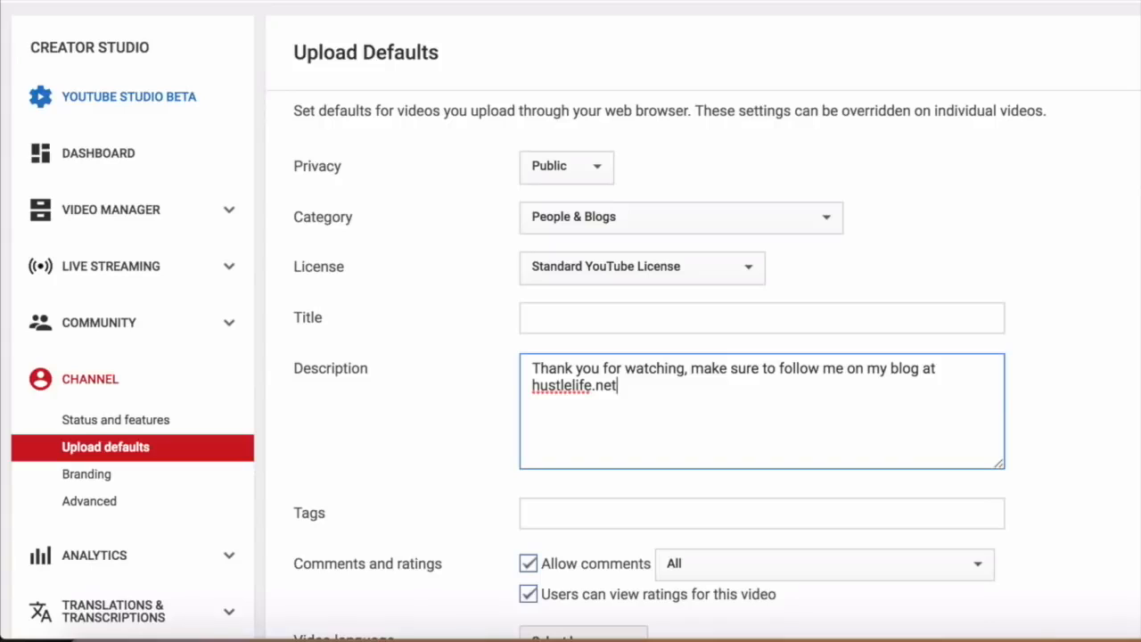
Add default tags blog, blogging, affiliate and set the default video language to English.
{"action": "scroll", "coordinate": [794, 440], "scroll_direction": "down", "scroll_amount": 3}
{"action": "left_click", "coordinate": [754, 376]}
{"action": "type", "text": "blog"}
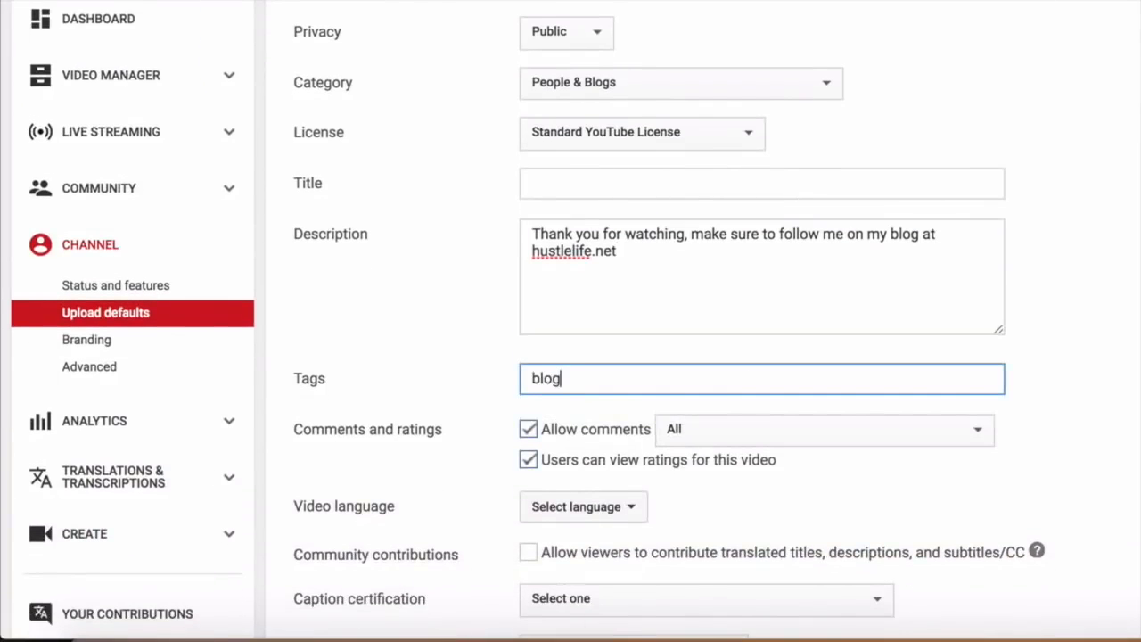
{"action": "type", "text": ", blogging, affiliate"}
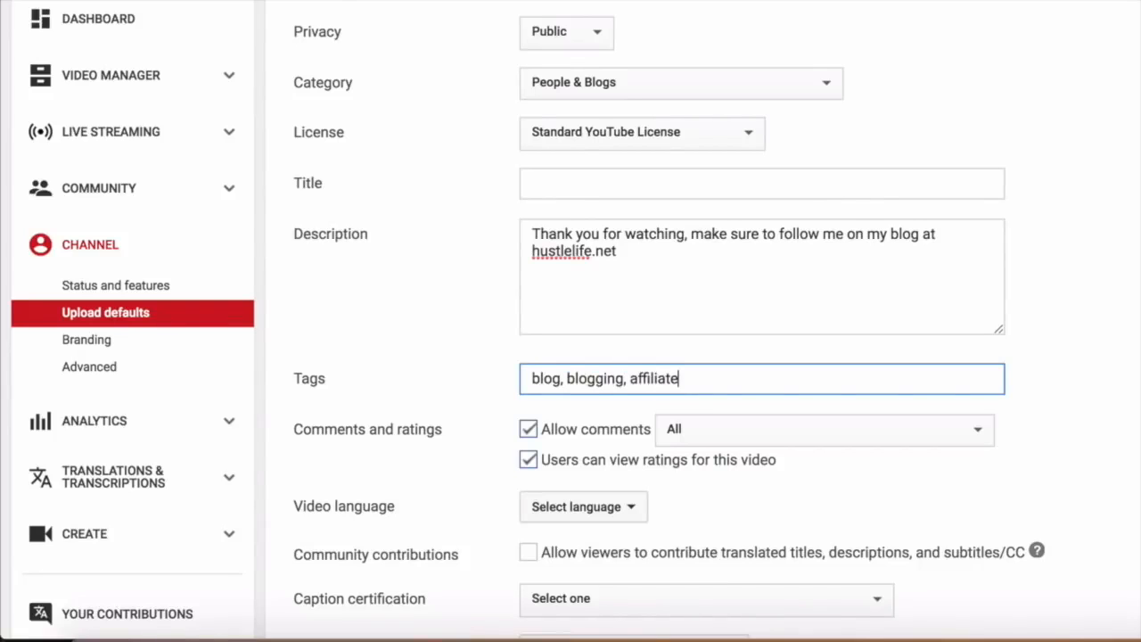
{"action": "scroll", "coordinate": [713, 401], "scroll_direction": "down", "scroll_amount": 2}
{"action": "left_click", "coordinate": [619, 397]}
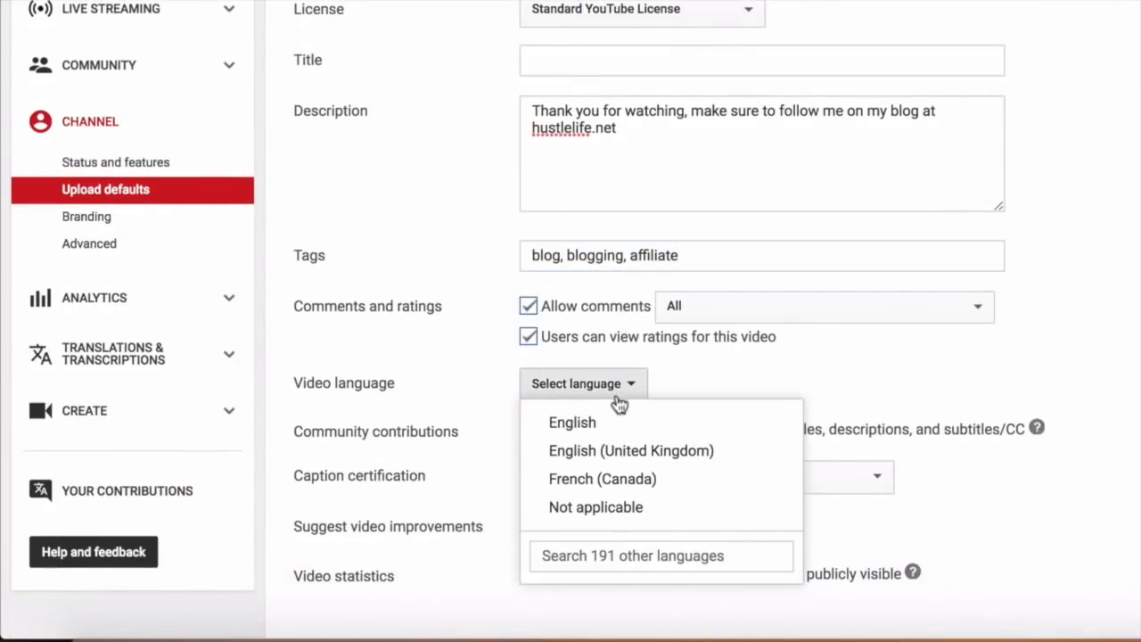
{"action": "left_click", "coordinate": [615, 419]}
Save the upload defaults and bring up the channel analytics overview.
{"action": "scroll", "coordinate": [700, 389], "scroll_direction": "down", "scroll_amount": 2}
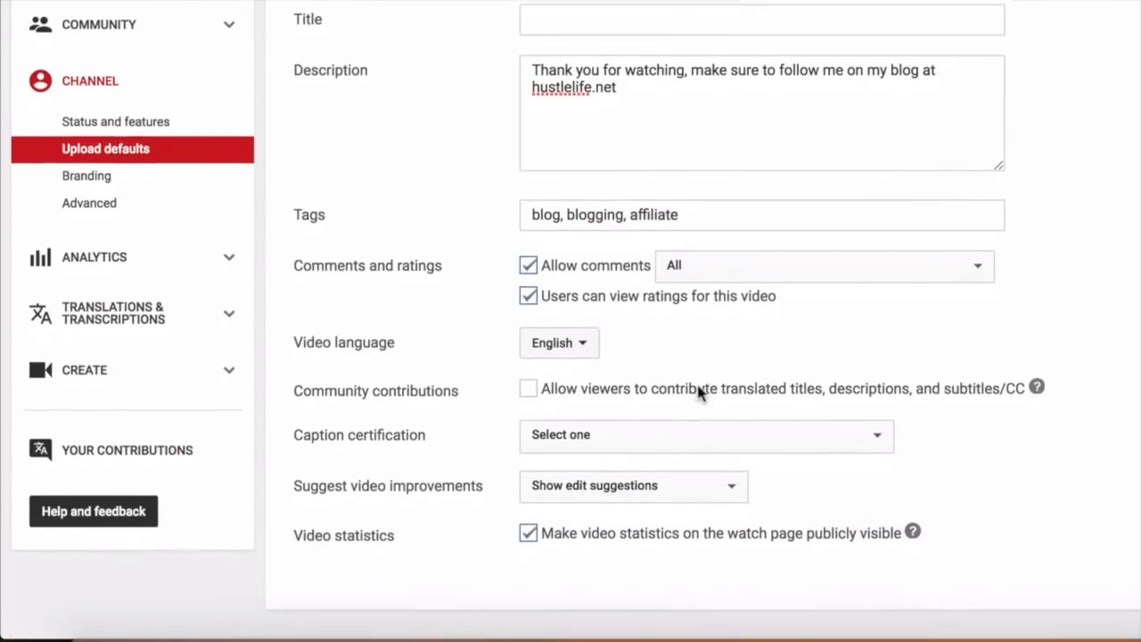
{"action": "scroll", "coordinate": [686, 392], "scroll_direction": "up", "scroll_amount": 5}
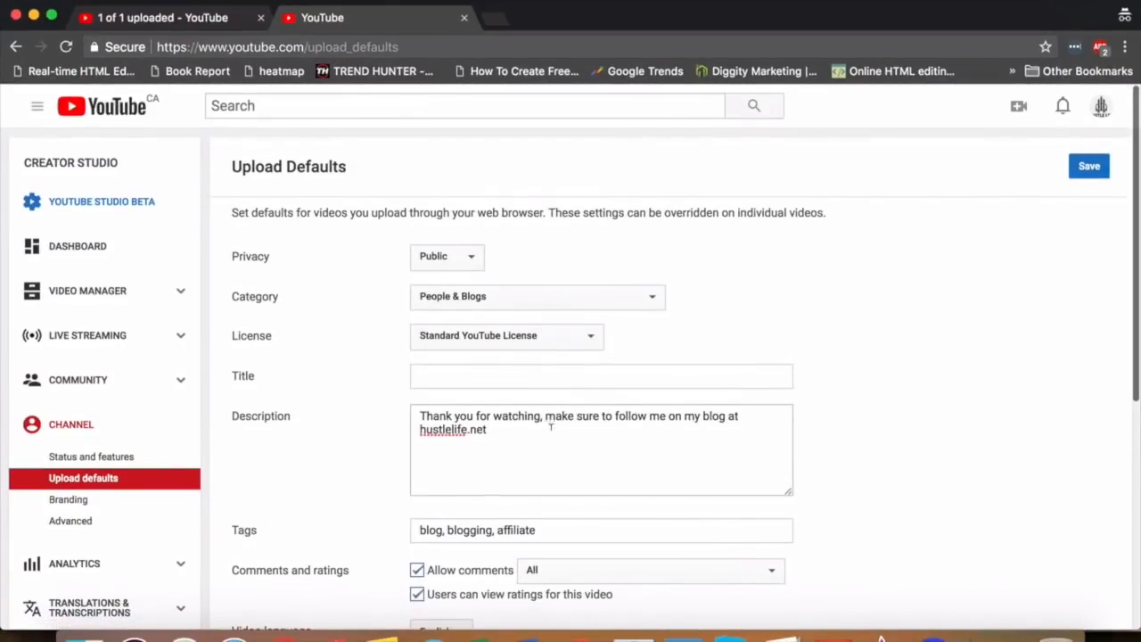
{"action": "left_click", "coordinate": [1093, 169]}
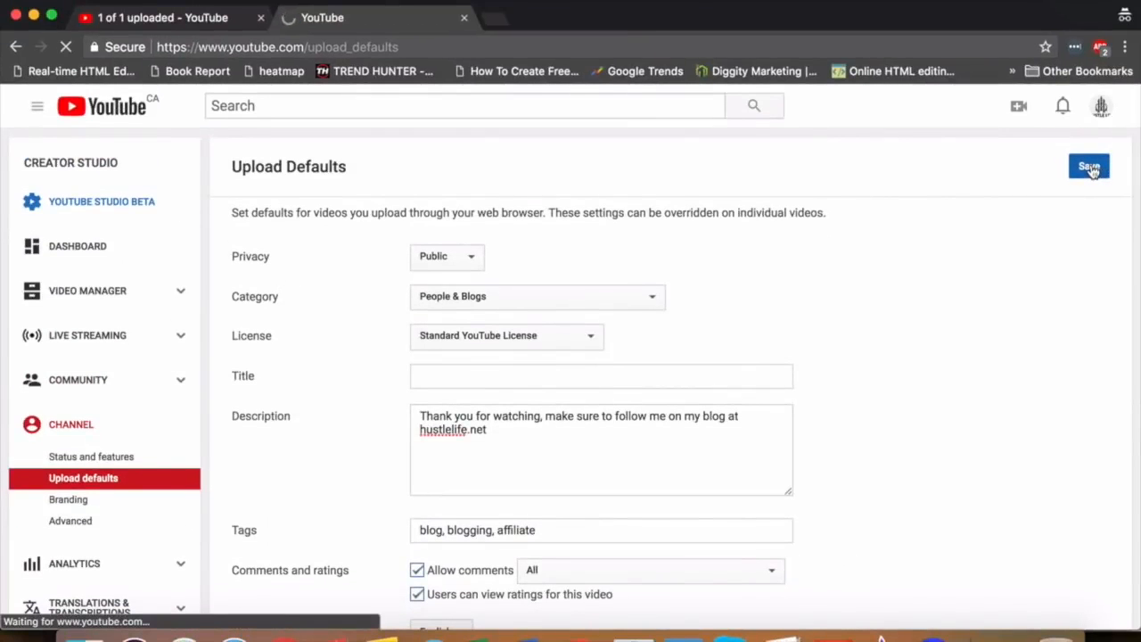
{"action": "left_click", "coordinate": [98, 612]}
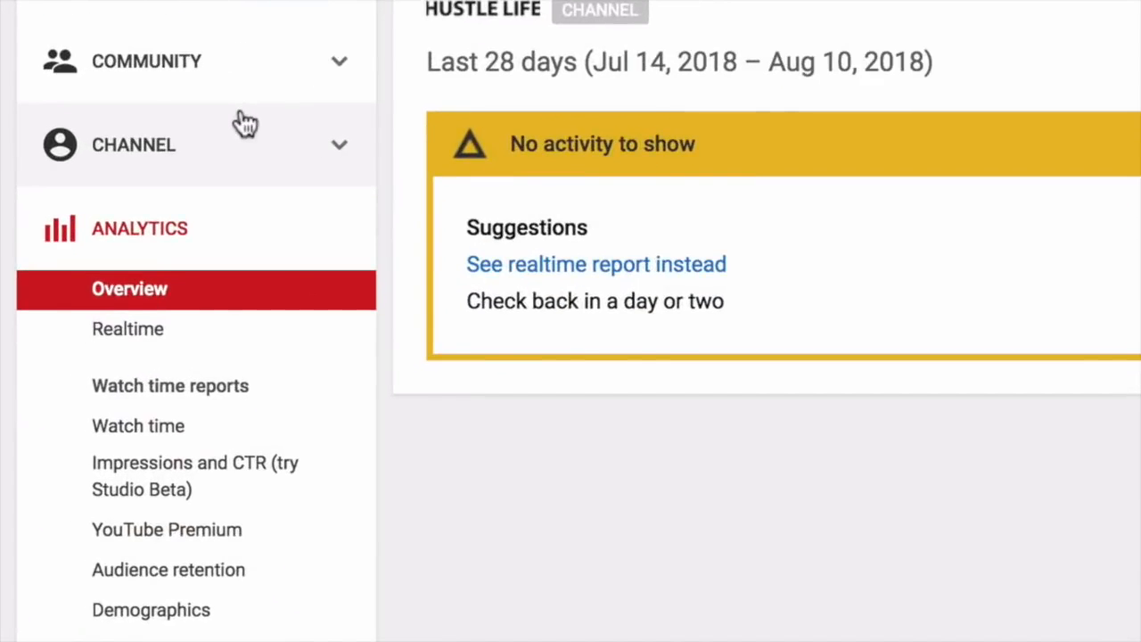
Go to the channel's Branding settings, where a watermark can be added.
{"action": "left_click", "coordinate": [246, 124]}
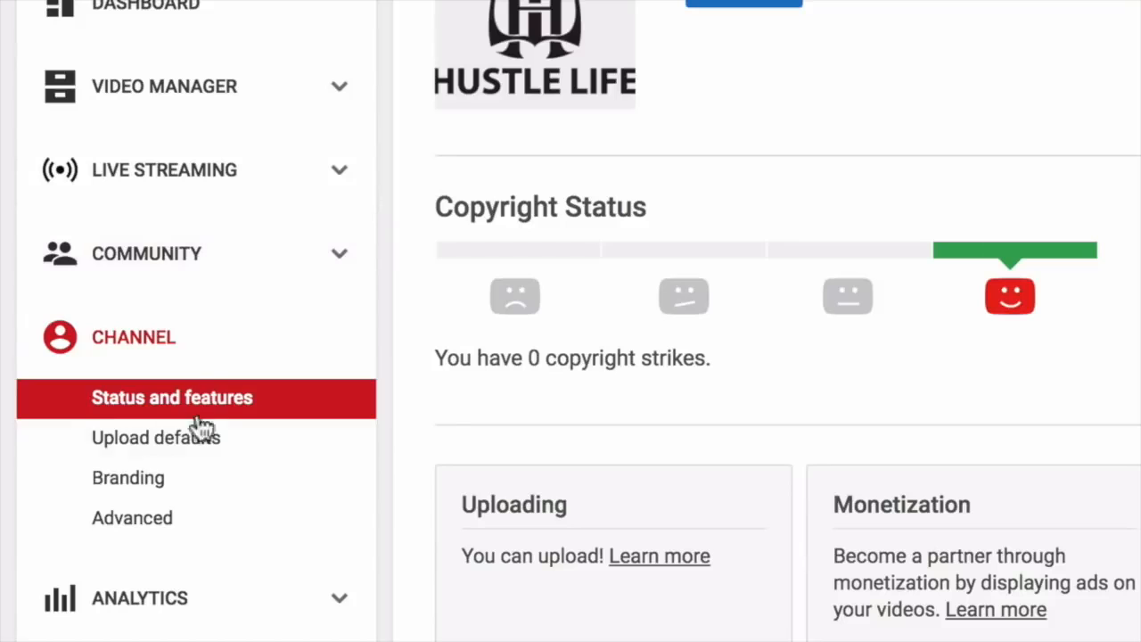
{"action": "left_click", "coordinate": [196, 486]}
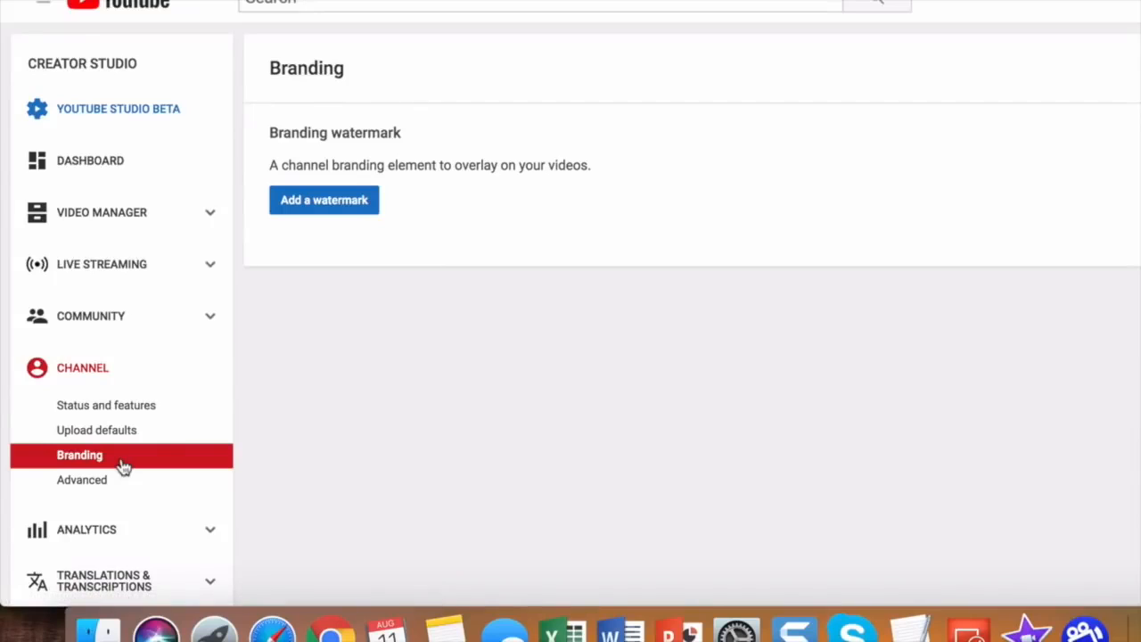
In Advanced channel settings, save the channel keywords blogging and affiliate.
{"action": "left_click", "coordinate": [123, 481]}
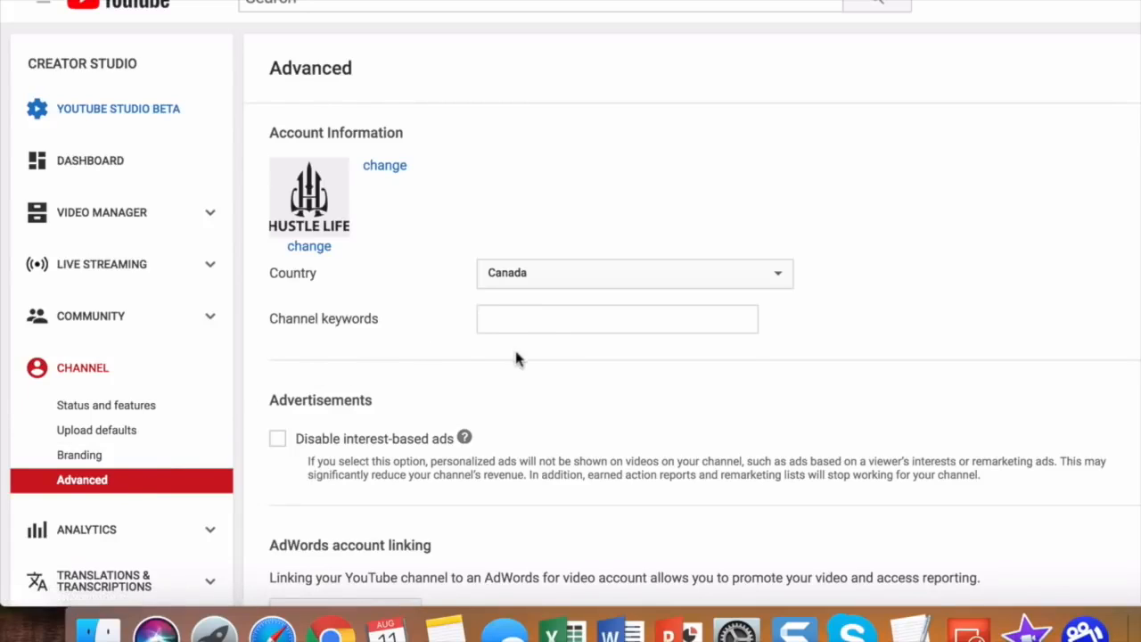
{"action": "left_click", "coordinate": [550, 325]}
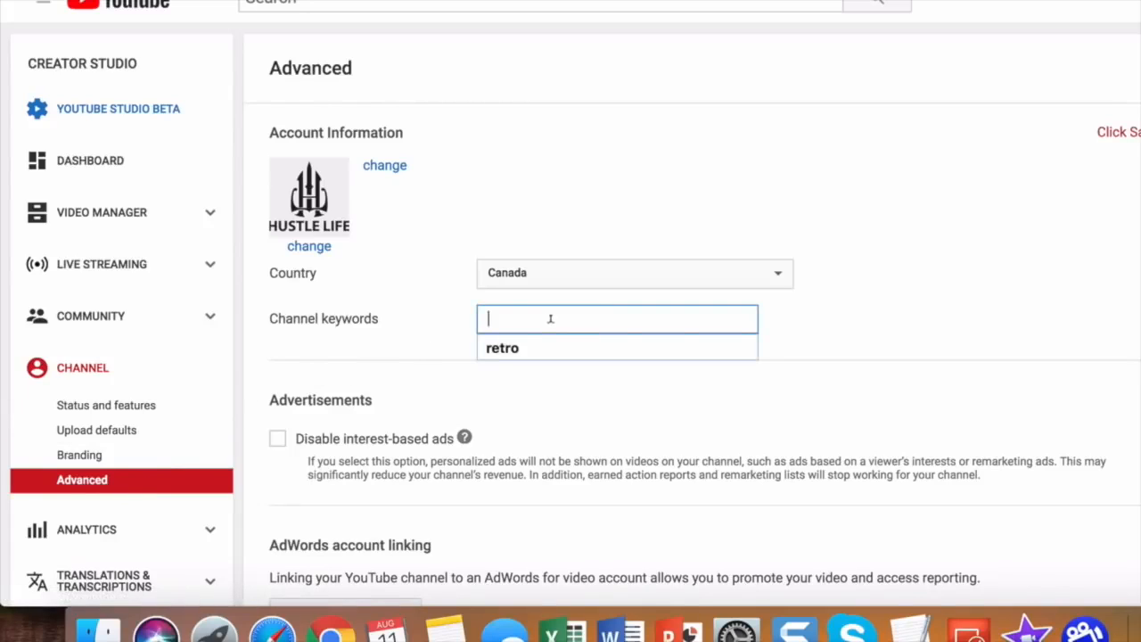
{"action": "type", "text": "bloggin,"}
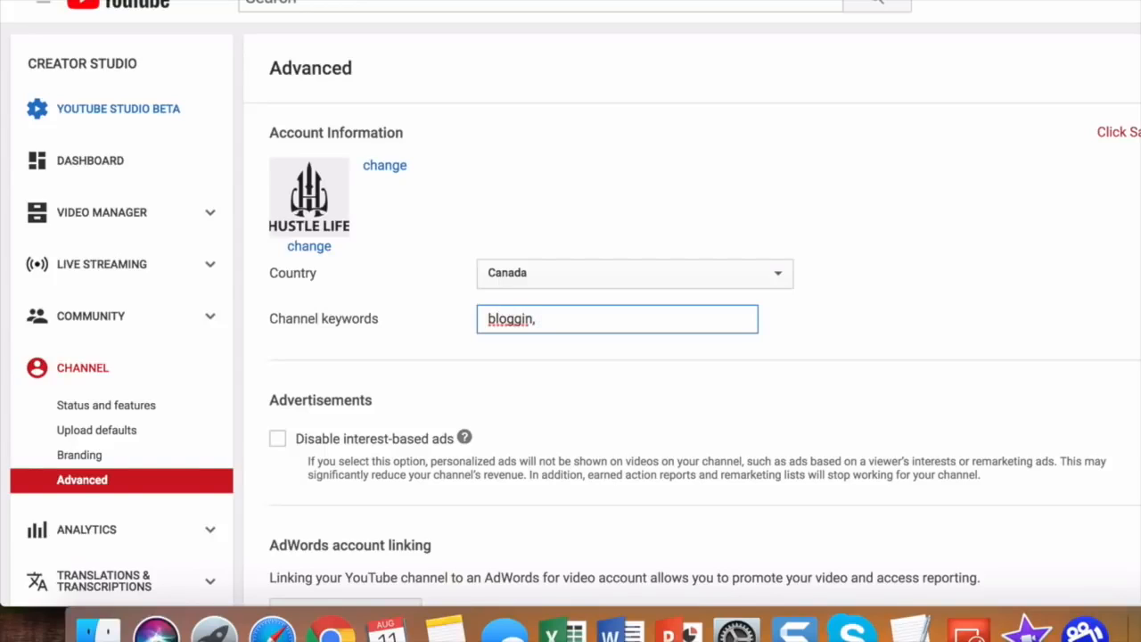
{"action": "key", "text": "BackSpace"}
{"action": "type", "text": "g , affiliate"}
{"action": "scroll", "coordinate": [571, 303], "scroll_direction": "down", "scroll_amount": 5}
{"action": "scroll", "coordinate": [571, 303], "scroll_direction": "down", "scroll_amount": 4}
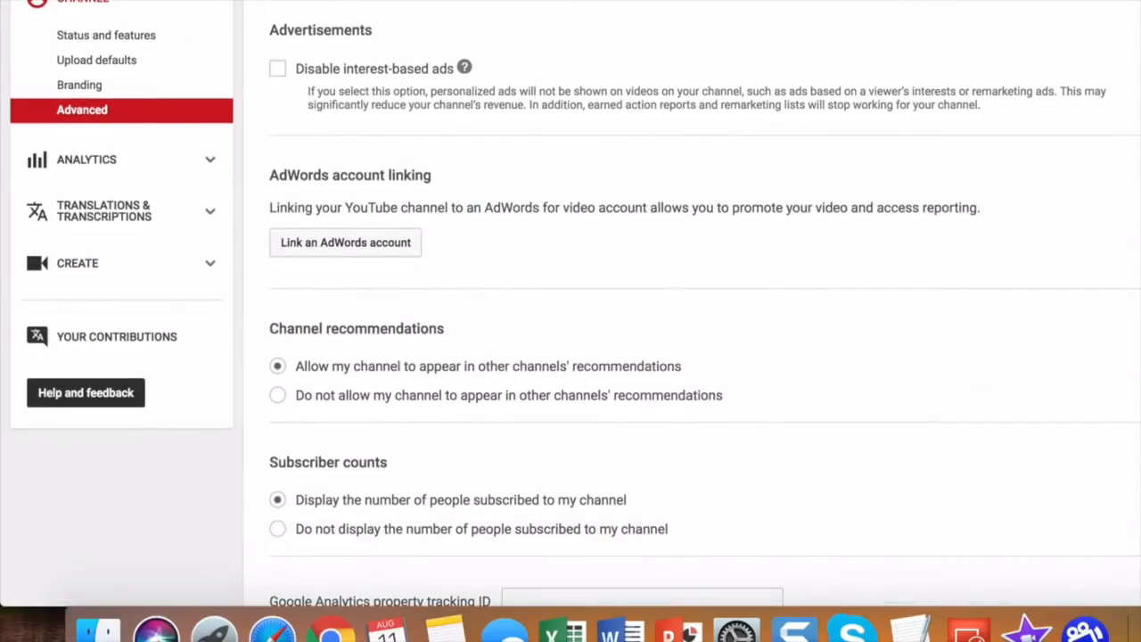
{"action": "left_click", "coordinate": [312, 443]}
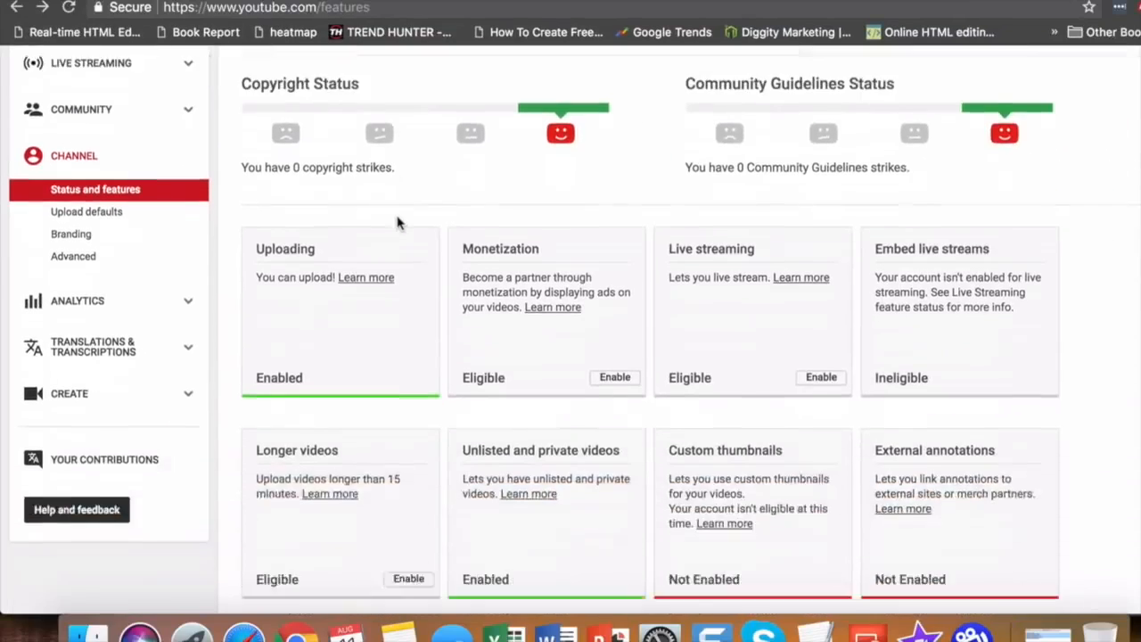
{"action": "scroll", "coordinate": [397, 222], "scroll_direction": "down", "scroll_amount": 5}
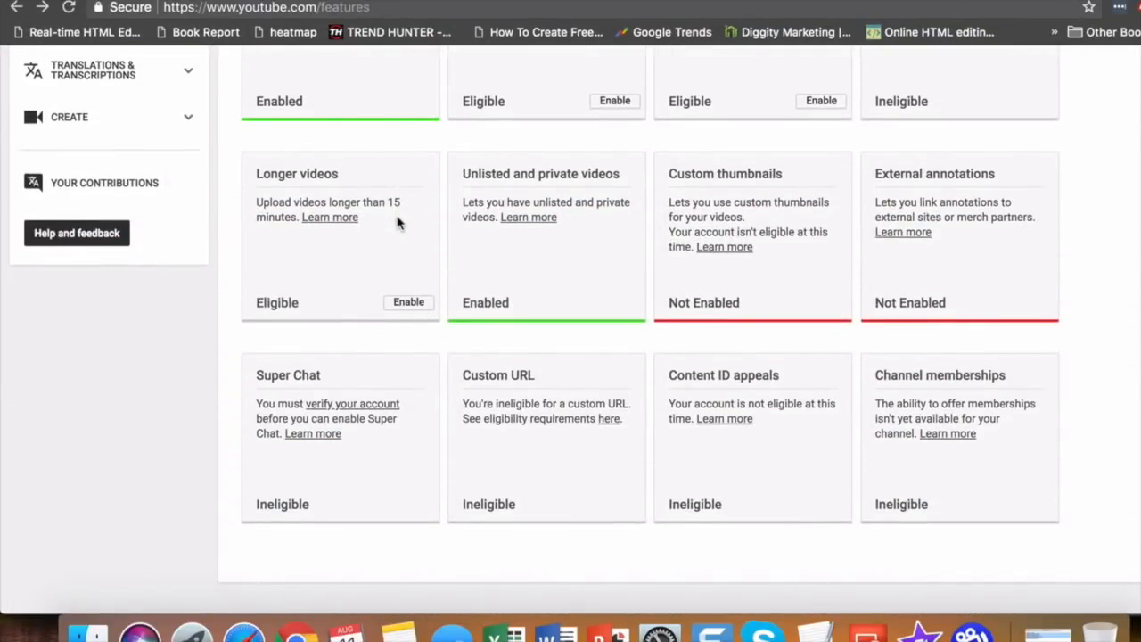